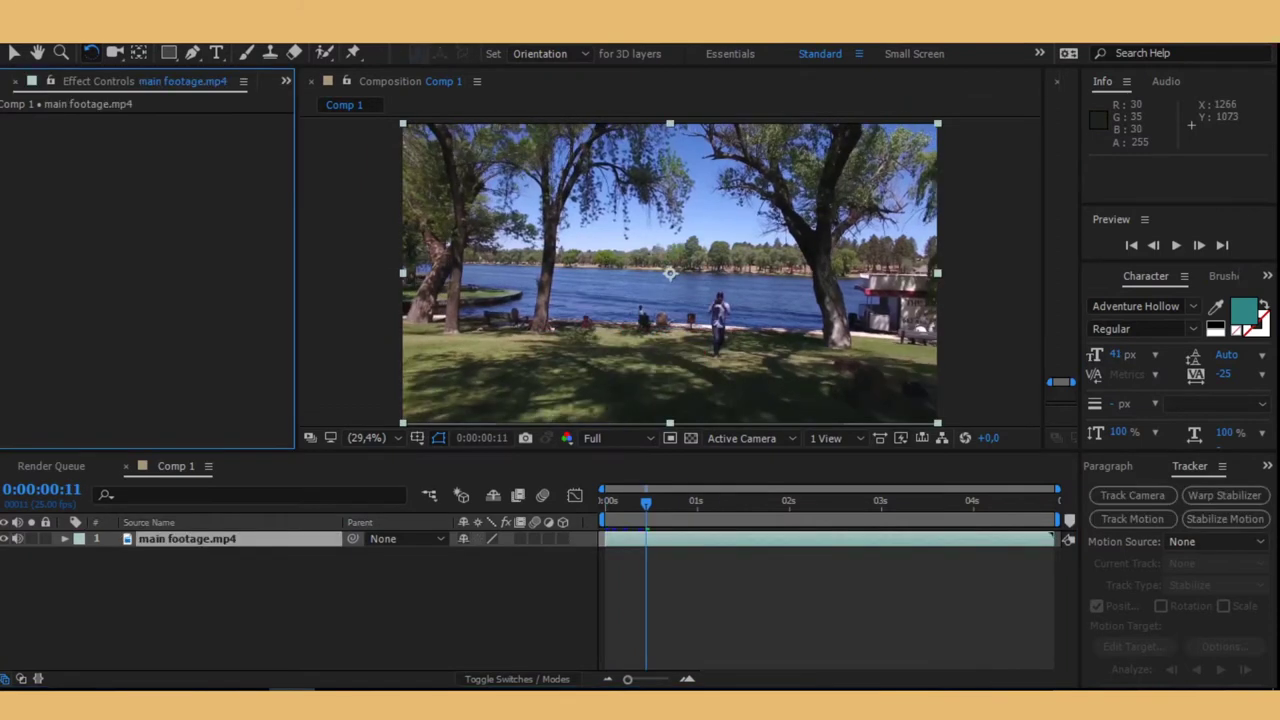
# Scrub through the park footage in main footage.mp4, then bring up the Window menu.
pyautogui.moveTo(645, 502)
pyautogui.mouseDown()
pyautogui.moveTo(932, 507)
pyautogui.moveTo(723, 502)
pyautogui.mouseUp()
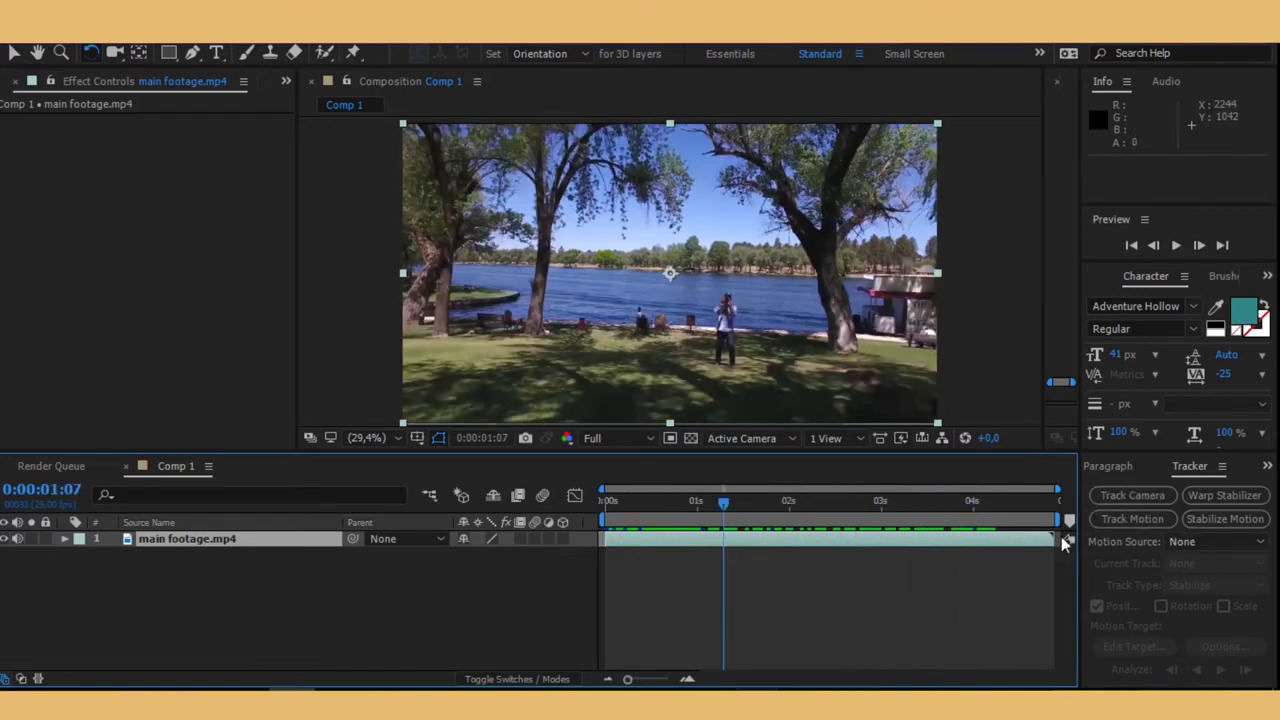
pyautogui.click(352, 48)
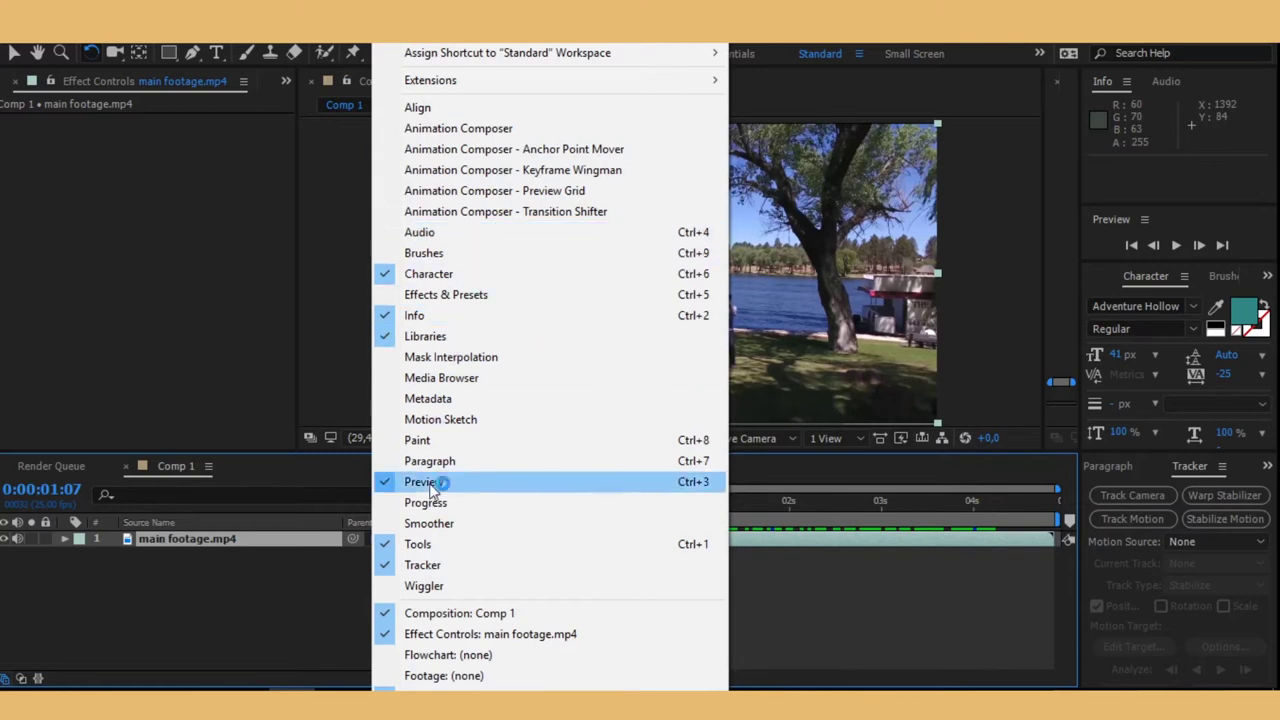
# Return to frame 0 and solve main footage.mp4 with Track Camera, reaching 0.54-pixel average error.
pyautogui.click(599, 509)
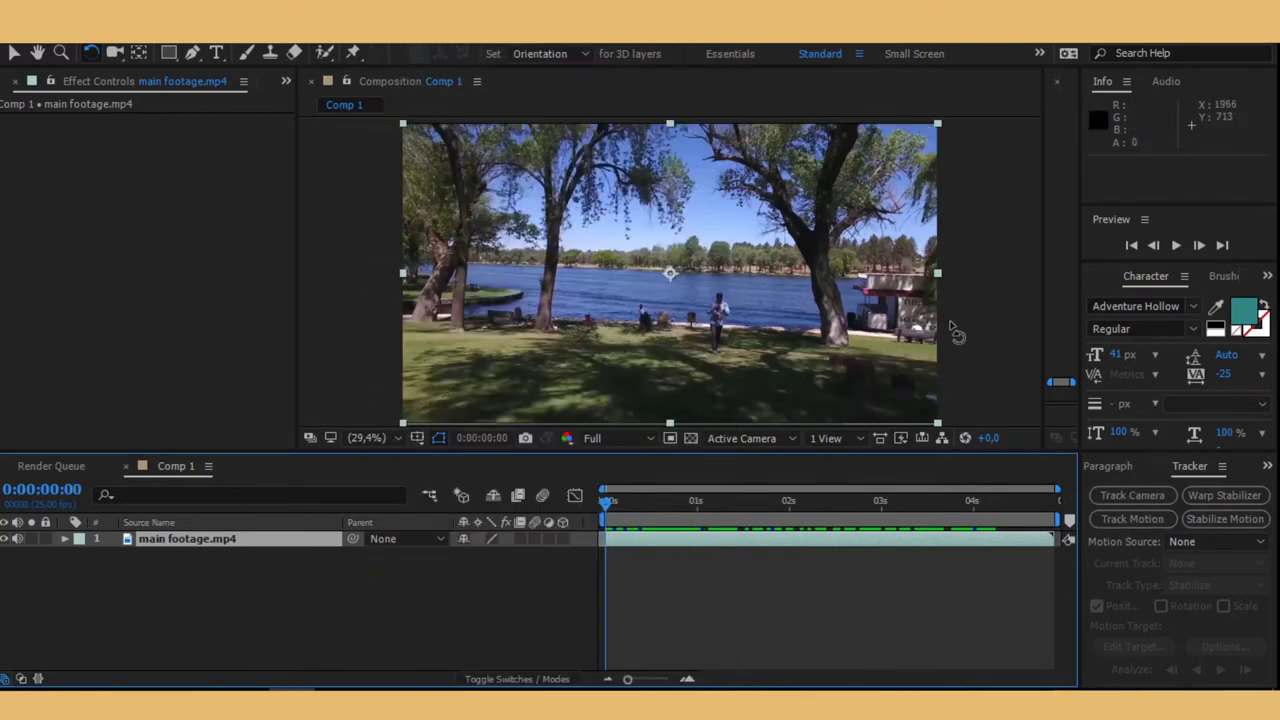
pyautogui.click(1125, 496)
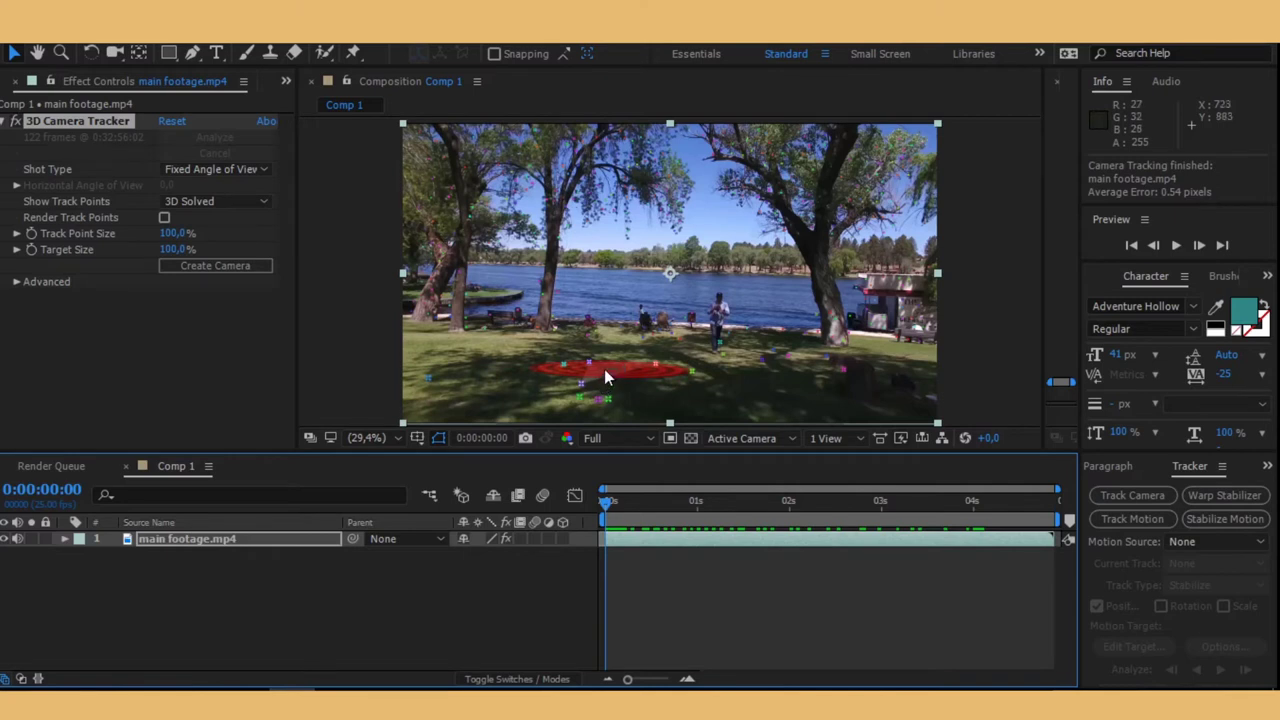
# Use Create Text and Camera on the chosen grass track point.
pyautogui.rightClick(605, 377)
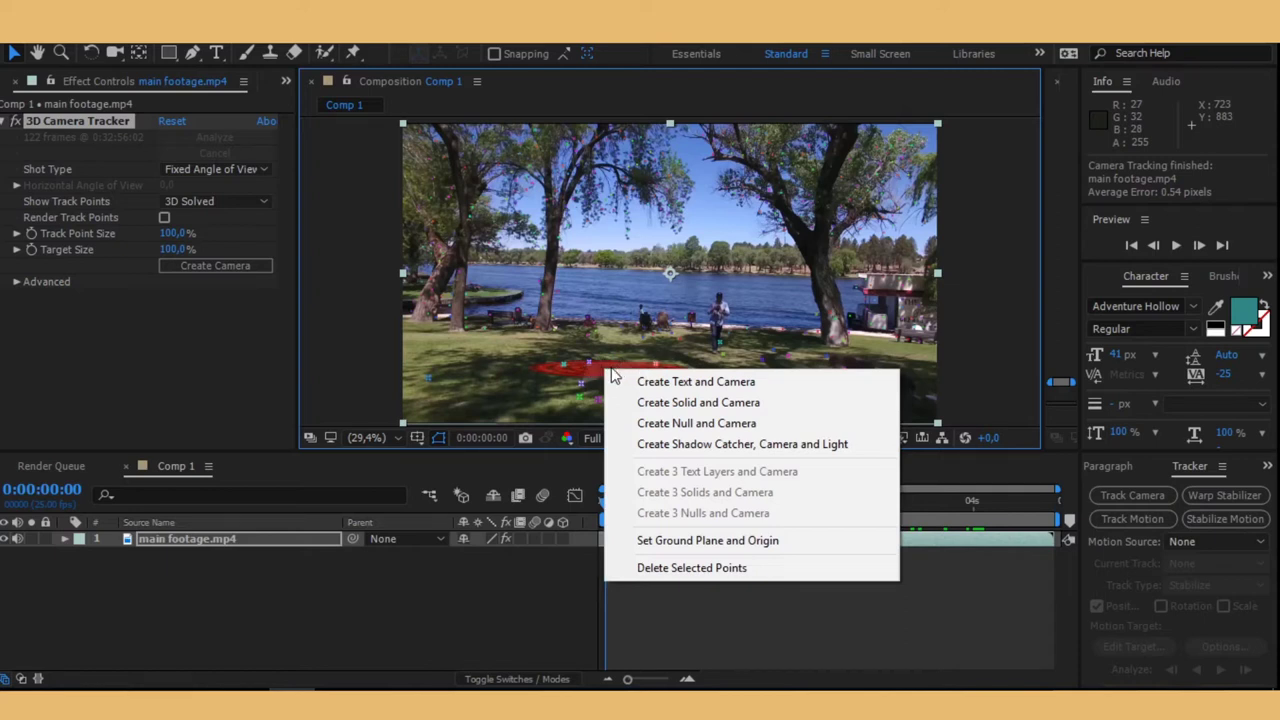
pyautogui.click(681, 381)
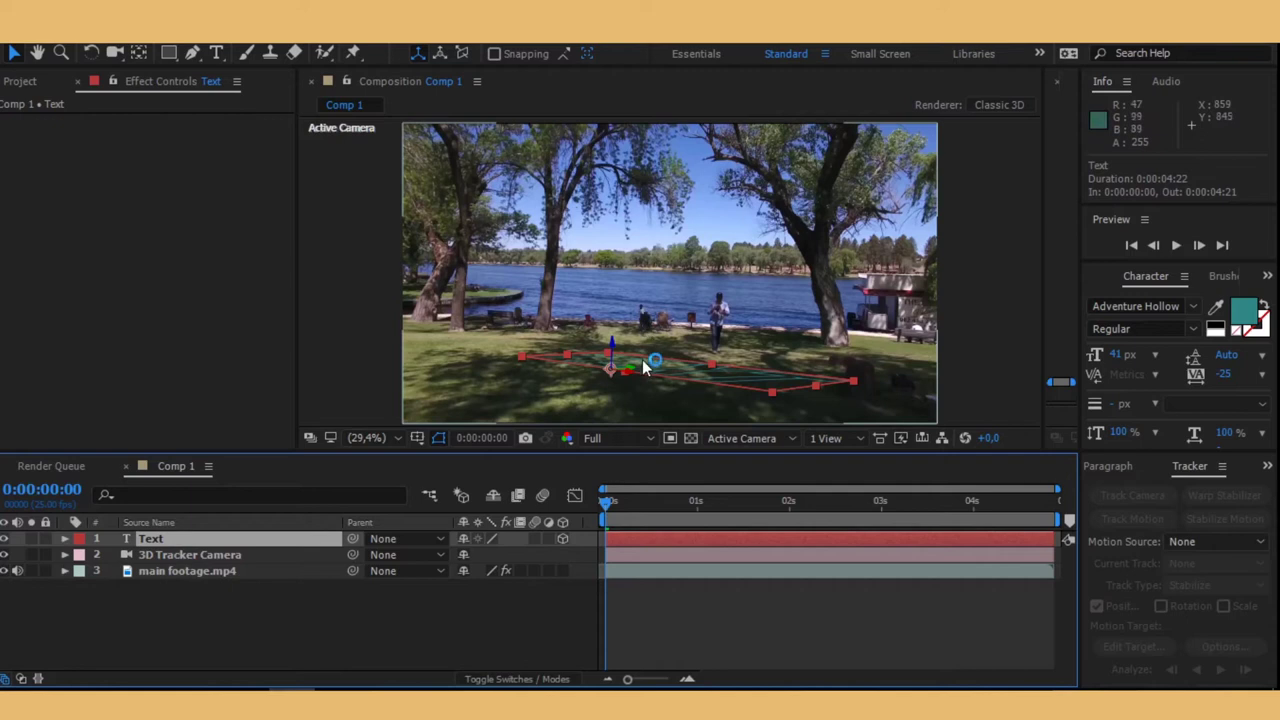
# Move the text across the grass and rotate it upright to 353.9°, 338.5°, 359.9°.
pyautogui.moveTo(625, 375)
pyautogui.mouseDown()
pyautogui.moveTo(660, 395)
pyautogui.moveTo(622, 349)
pyautogui.mouseUp()
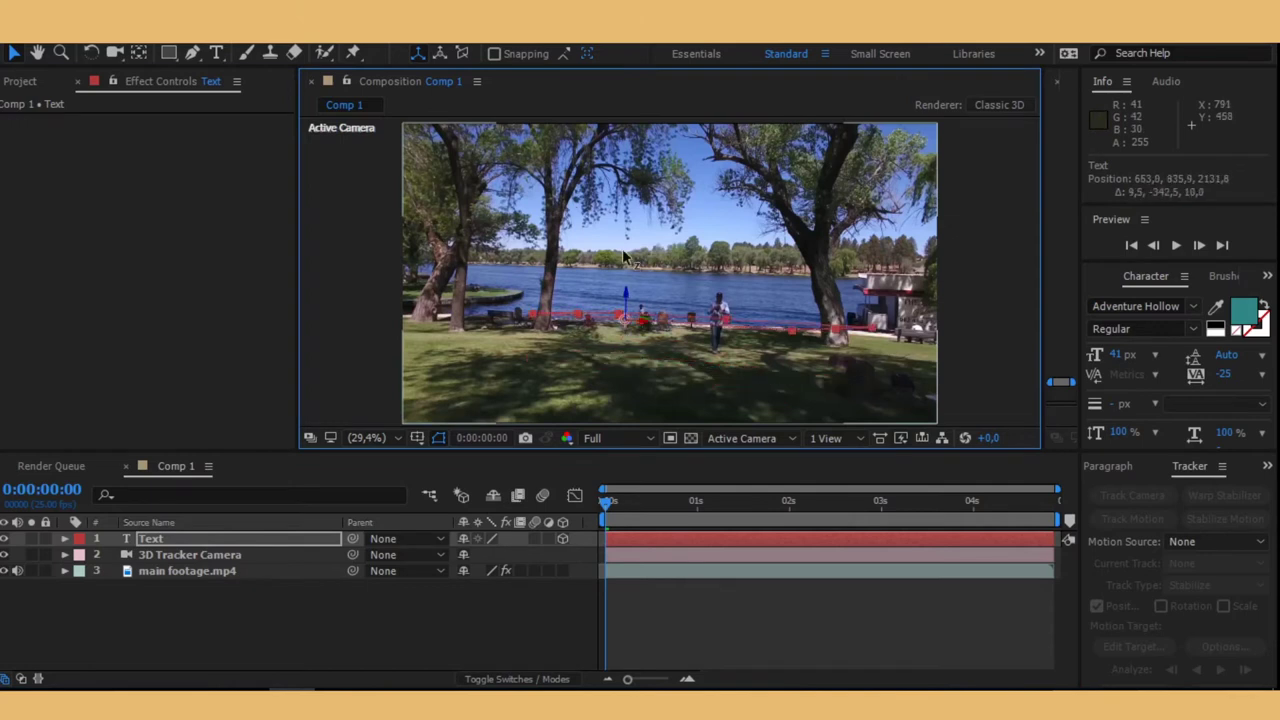
pyautogui.moveTo(623, 347)
pyautogui.mouseDown()
pyautogui.moveTo(624, 372)
pyautogui.moveTo(622, 347)
pyautogui.moveTo(652, 374)
pyautogui.mouseUp()
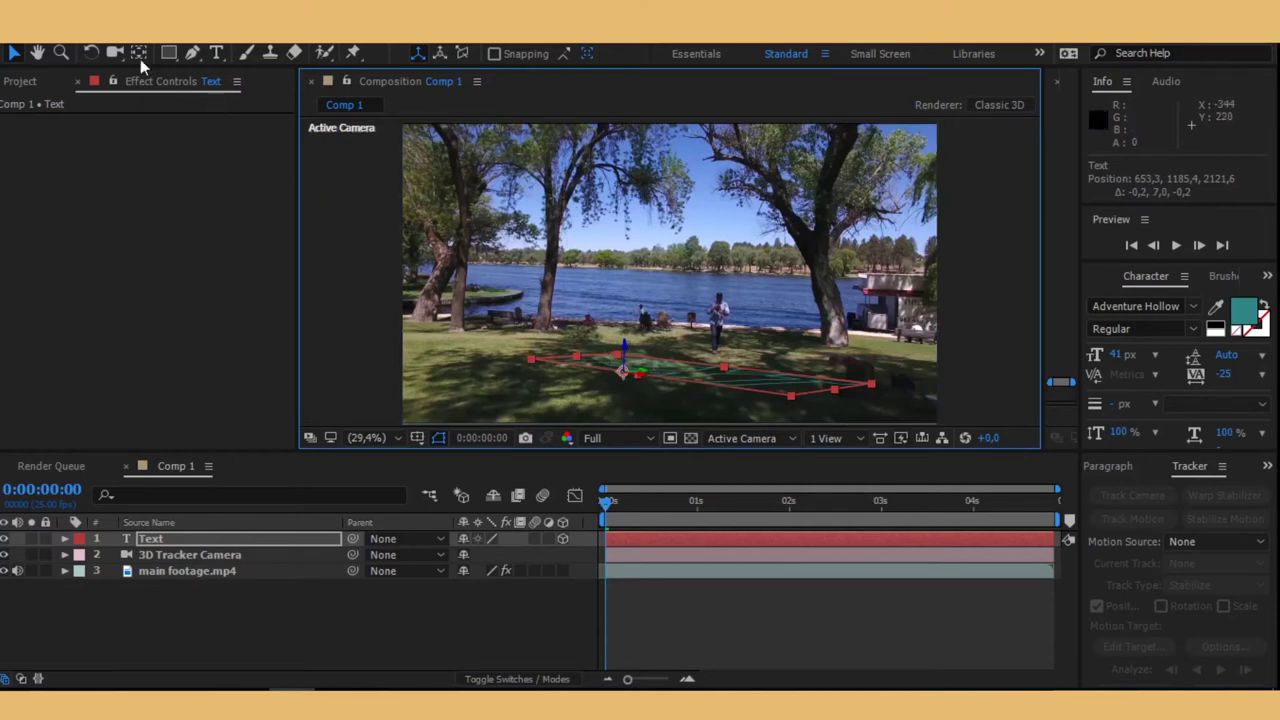
pyautogui.click(92, 55)
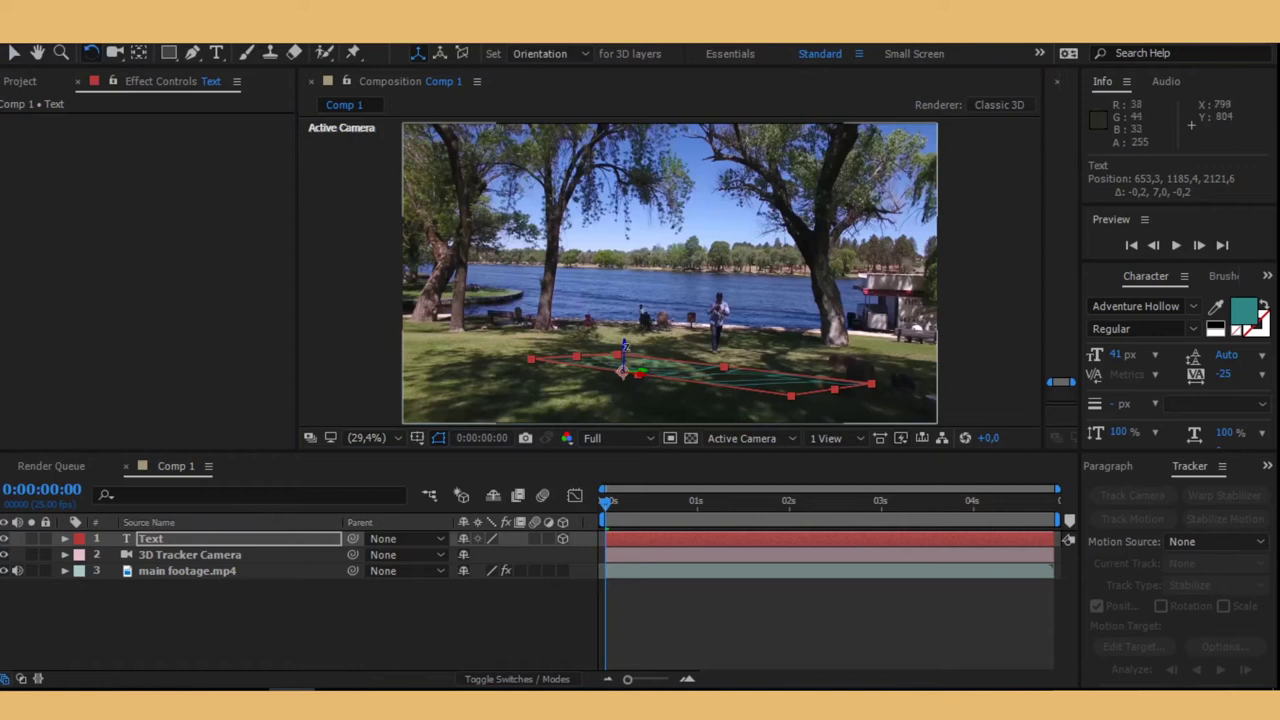
pyautogui.moveTo(624, 345)
pyautogui.mouseDown()
pyautogui.moveTo(643, 353)
pyautogui.moveTo(657, 398)
pyautogui.moveTo(624, 371)
pyautogui.mouseUp()
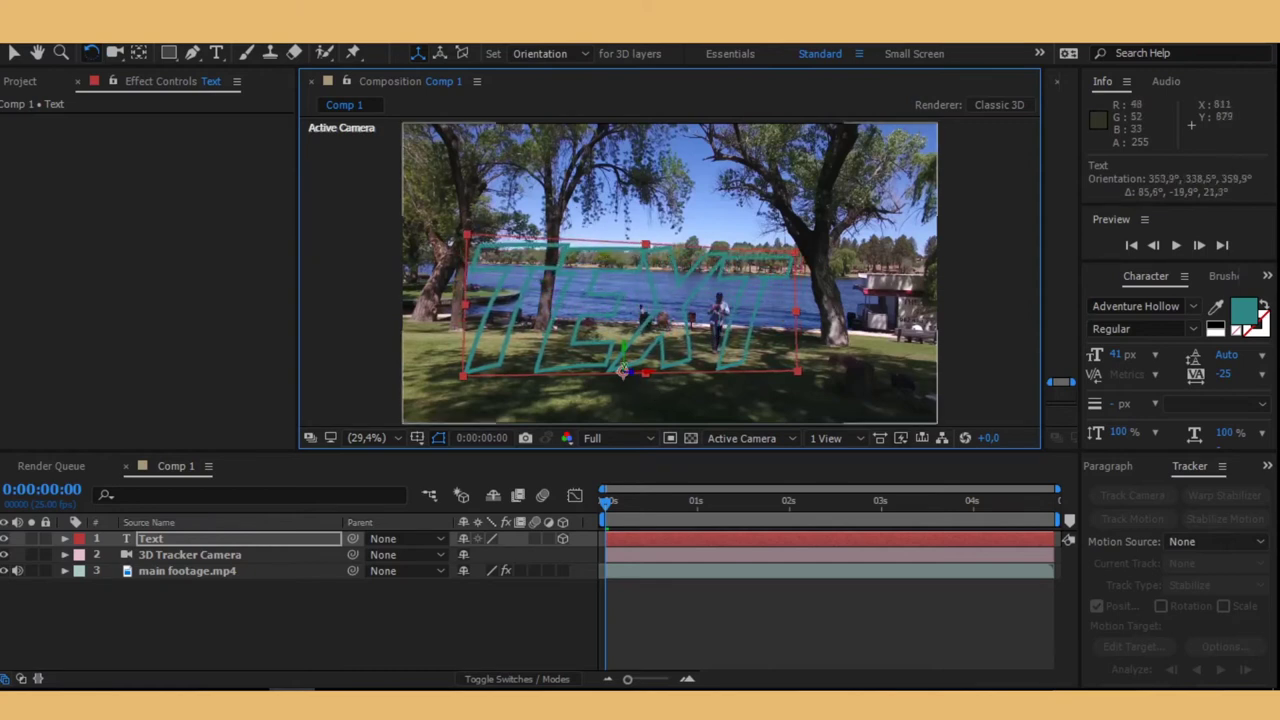
# Turn the text to 348.7° on Y, shrink it to 17 px, and step ahead to check tracking.
pyautogui.moveTo(622, 372); pyautogui.dragTo(619, 372)
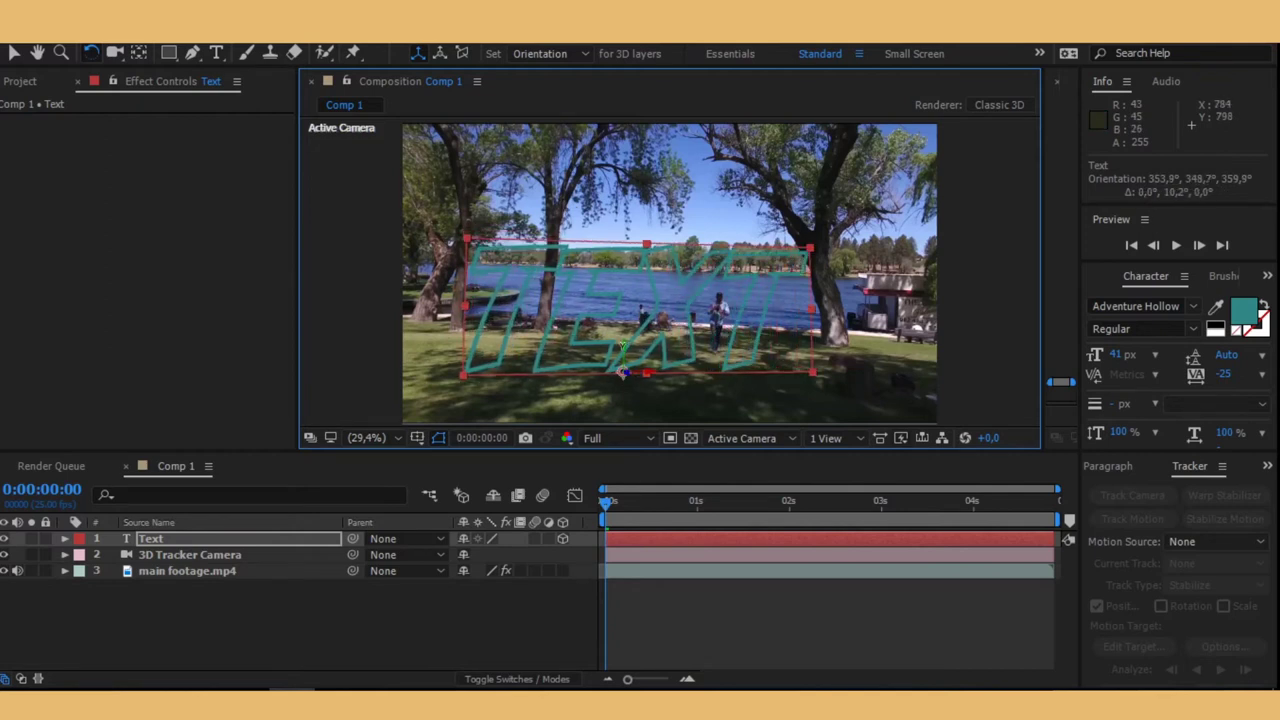
pyautogui.moveTo(1118, 362); pyautogui.dragTo(1075, 357)
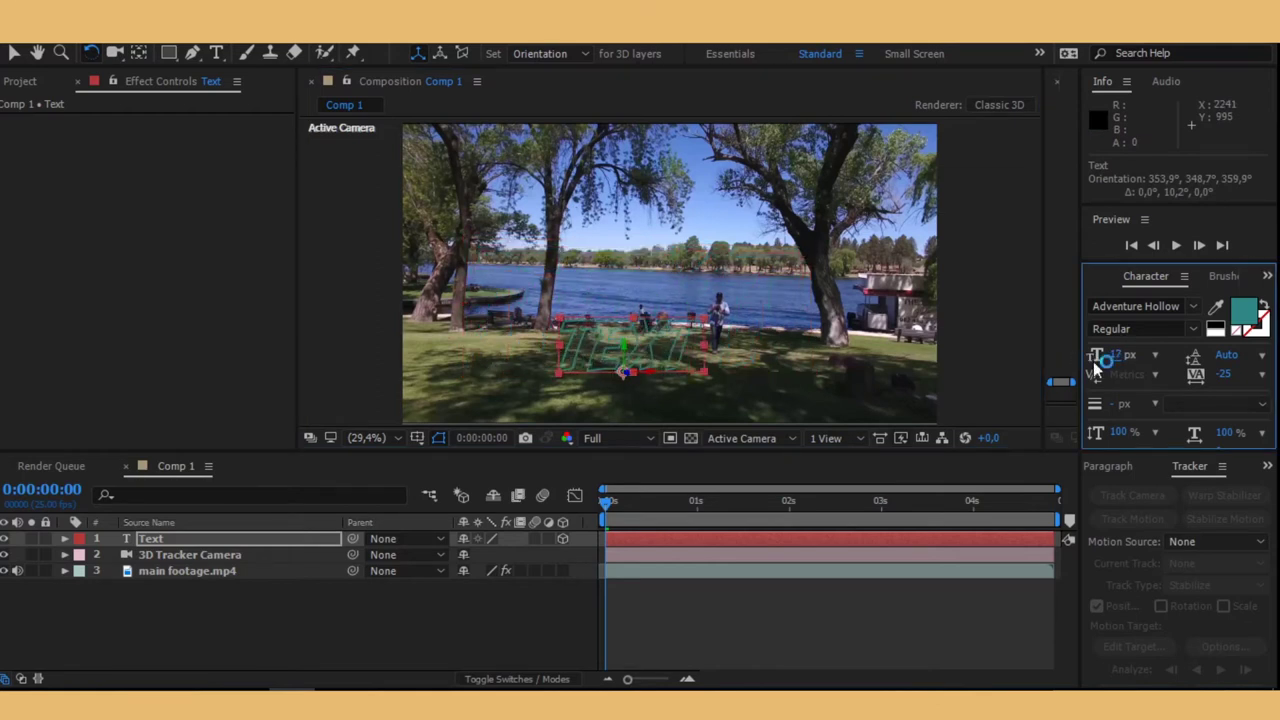
pyautogui.moveTo(608, 509); pyautogui.dragTo(980, 573)
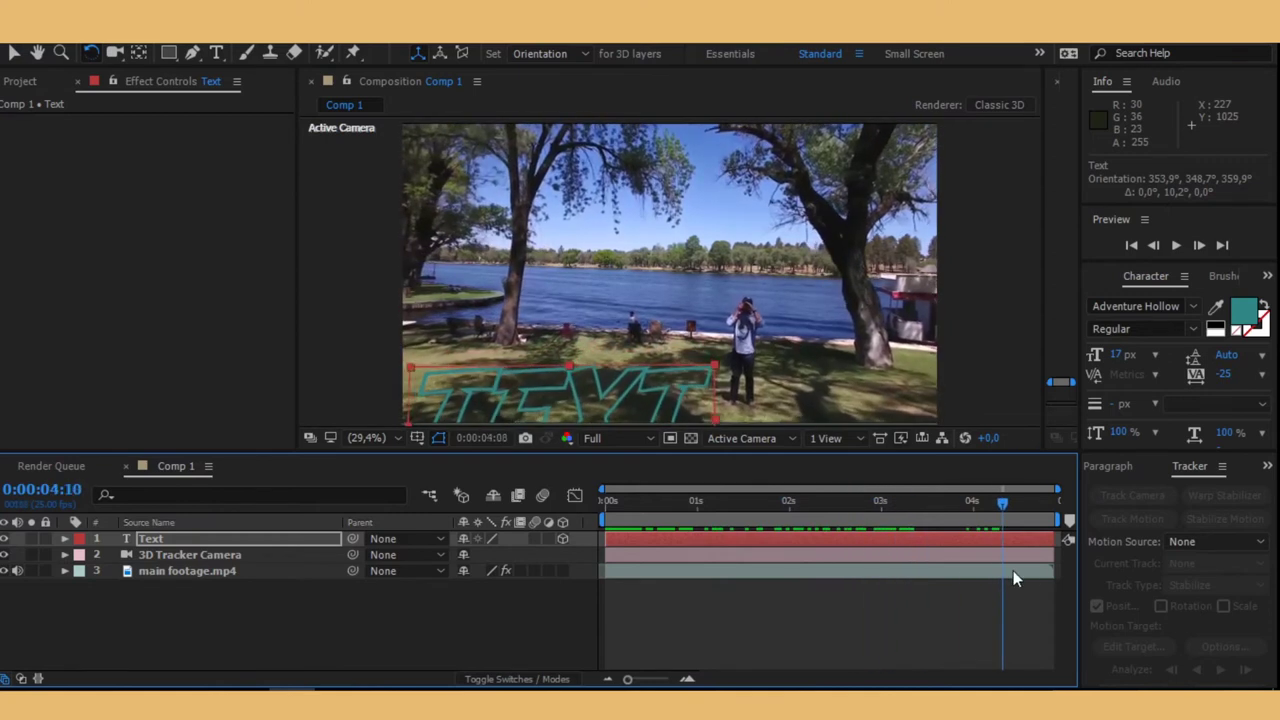
pyautogui.moveTo(980, 573)
pyautogui.mouseDown()
pyautogui.moveTo(1007, 587)
pyautogui.moveTo(643, 568)
pyautogui.moveTo(880, 554)
pyautogui.moveTo(757, 594)
pyautogui.moveTo(627, 612)
pyautogui.moveTo(733, 600)
pyautogui.mouseUp()
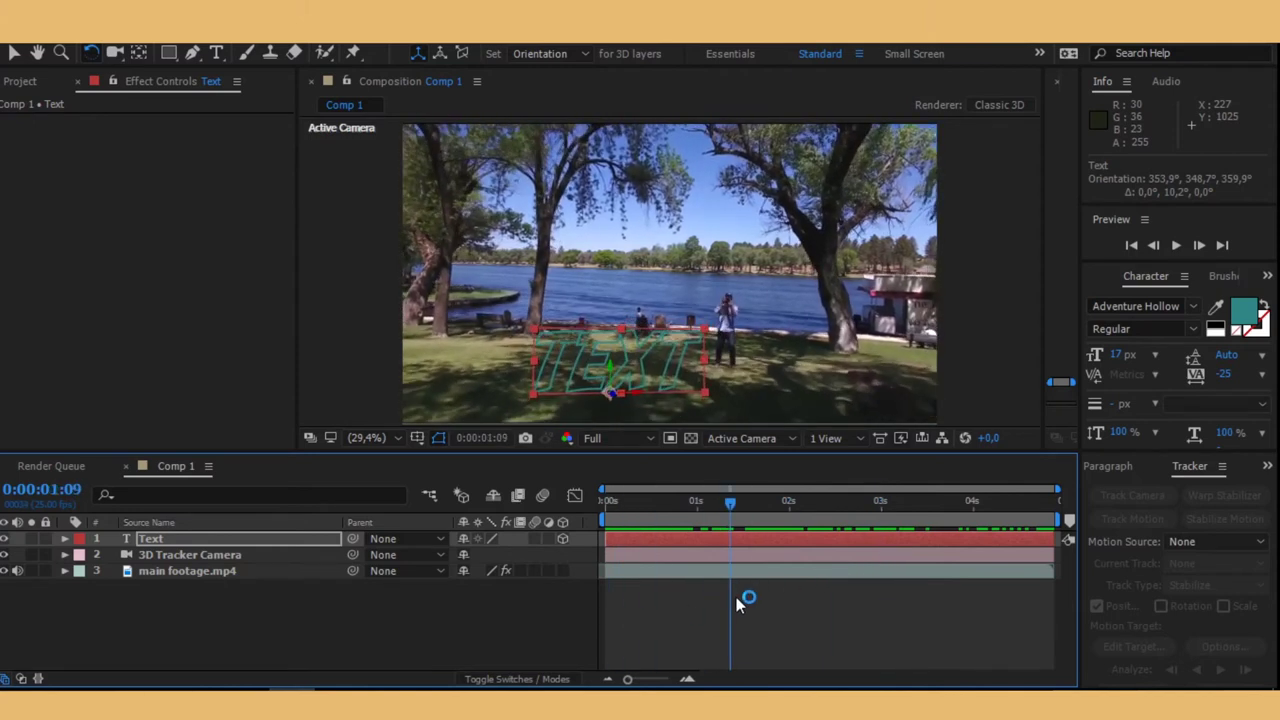
pyautogui.moveTo(730, 500)
pyautogui.mouseDown()
pyautogui.moveTo(960, 511)
pyautogui.moveTo(628, 544)
pyautogui.mouseUp()
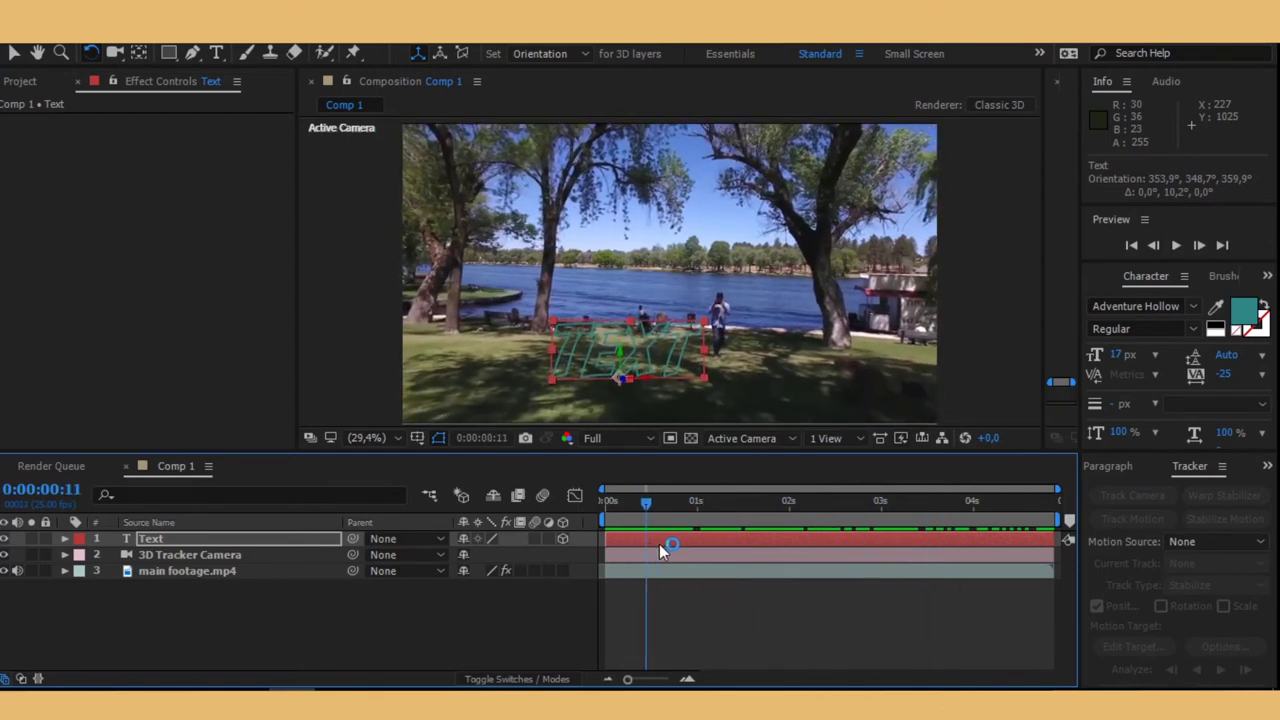
pyautogui.moveTo(628, 544)
pyautogui.mouseDown()
pyautogui.moveTo(877, 530)
pyautogui.moveTo(603, 538)
pyautogui.mouseUp()
pyautogui.click(1176, 245)
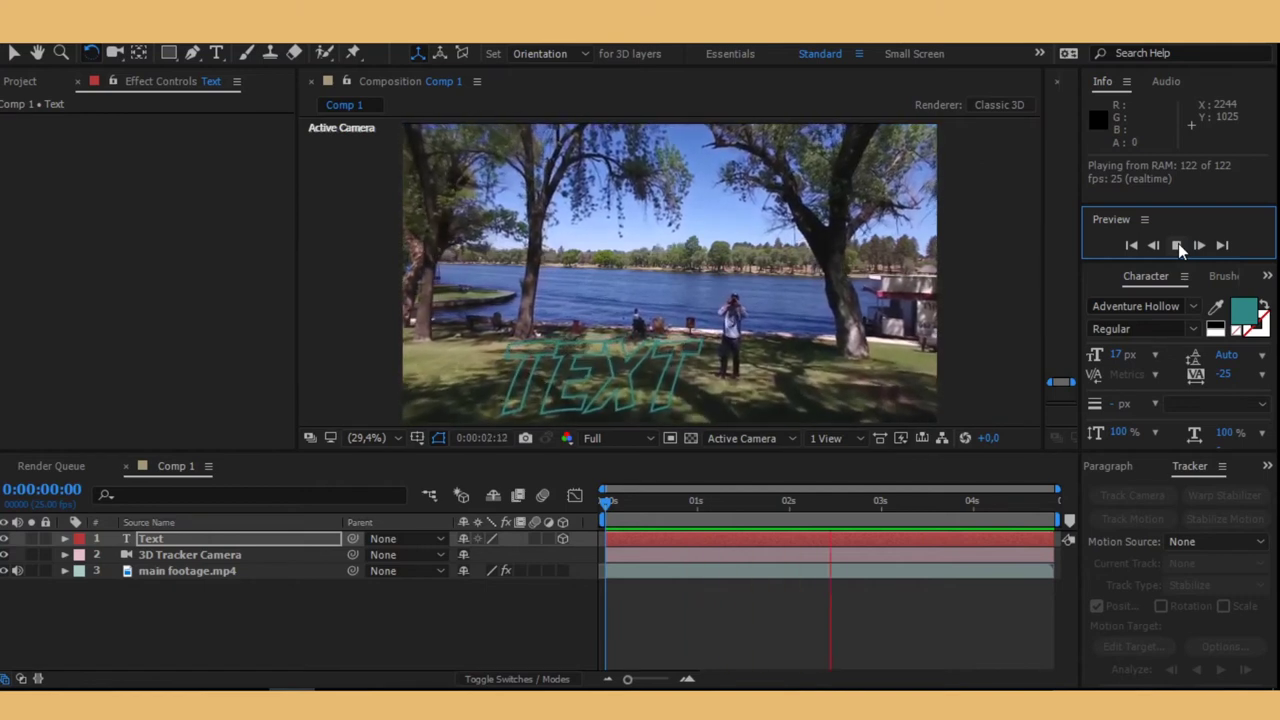
# Stop playback, jump near the clip start, and preview the building comp with its tracked LuU logo.
pyautogui.click(1178, 246)
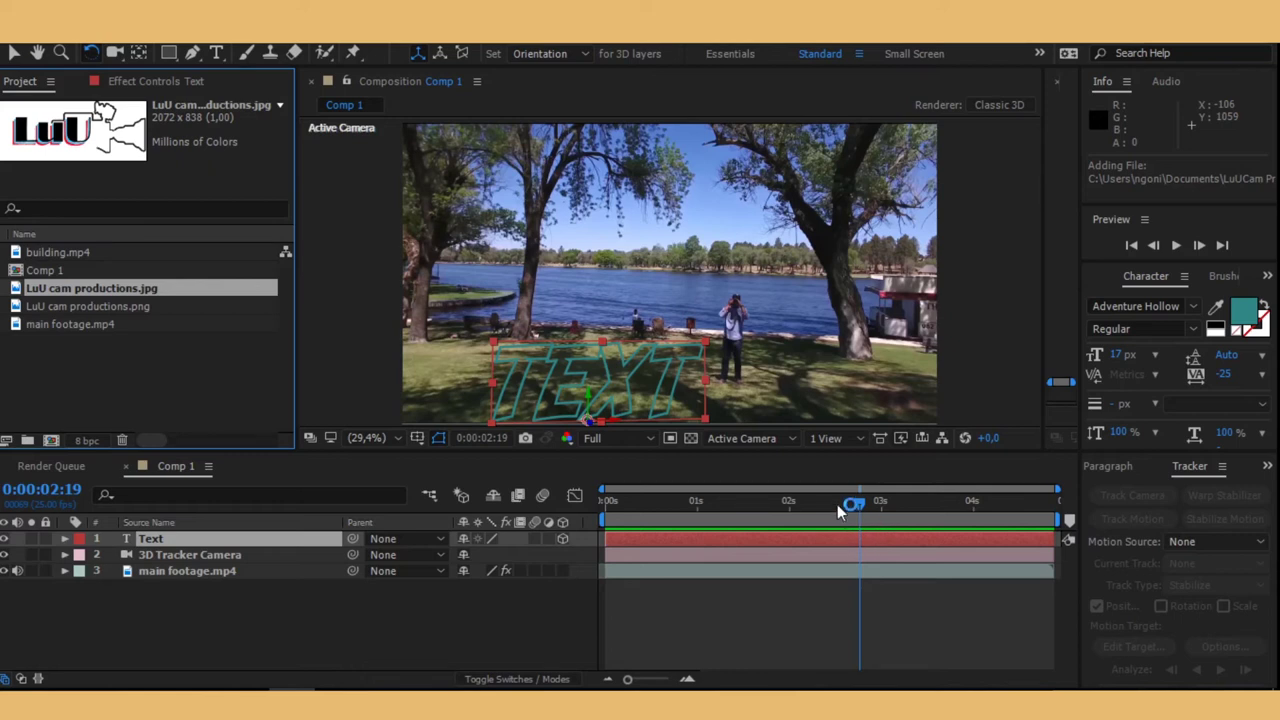
pyautogui.moveTo(859, 502); pyautogui.dragTo(620, 502)
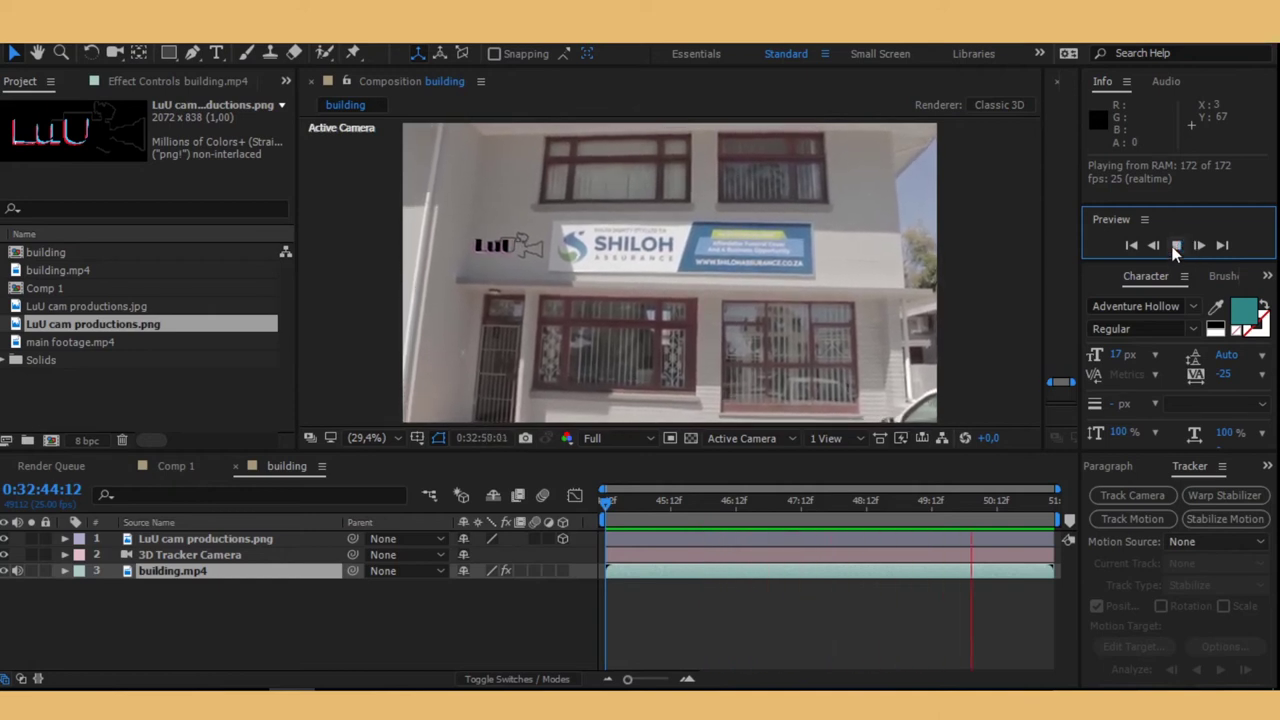
pyautogui.click(1176, 250)
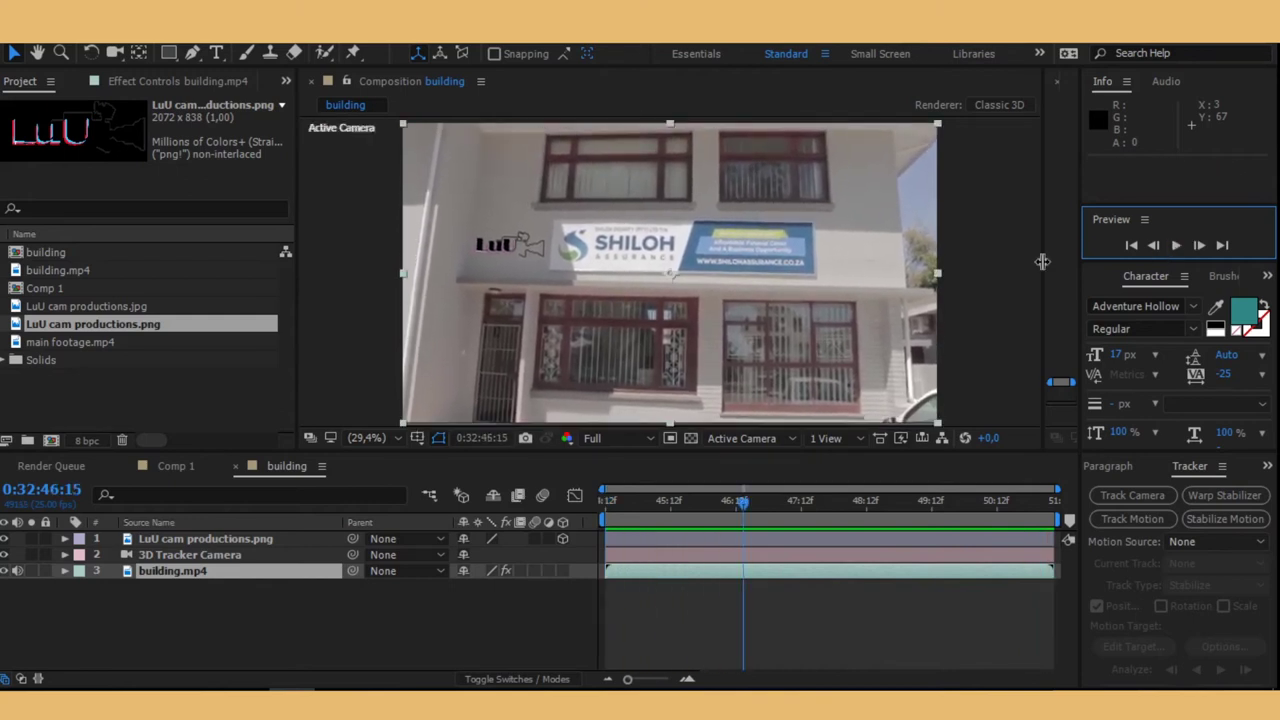
# Strip the building comp down to building.mp4, play its 172 frames, and return to the start.
pyautogui.click(685, 555)
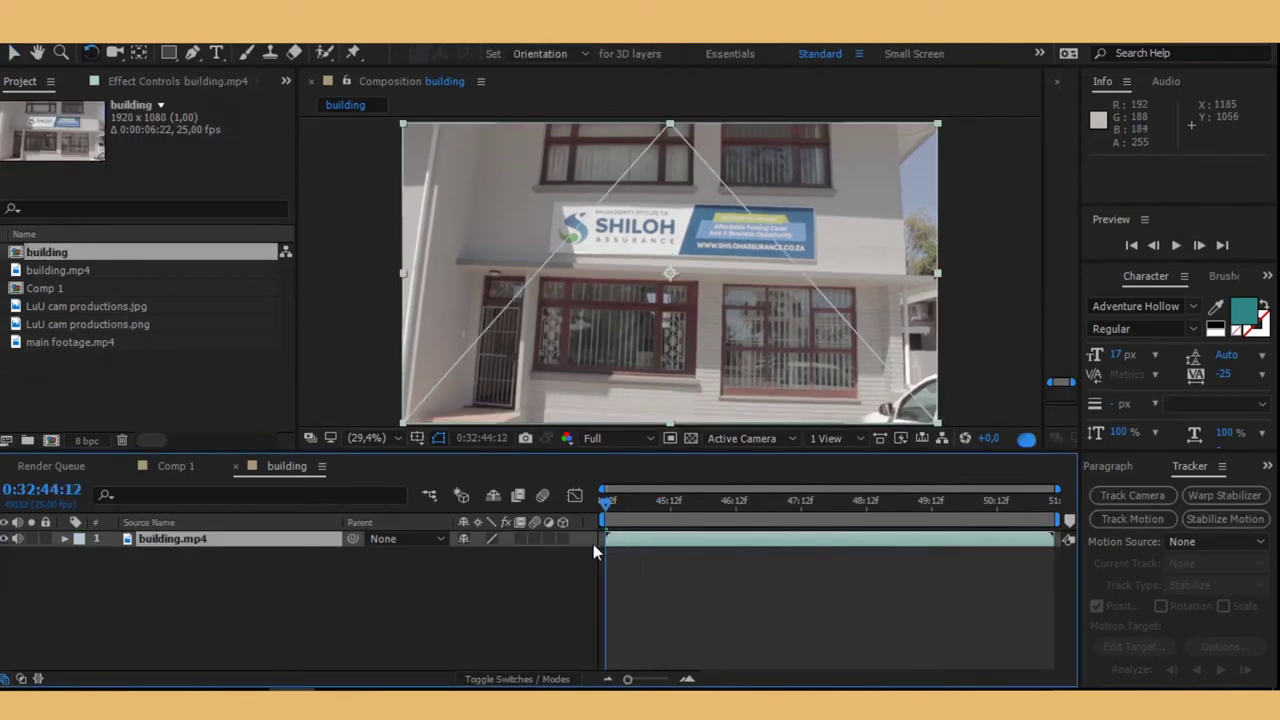
pyautogui.click(1176, 245)
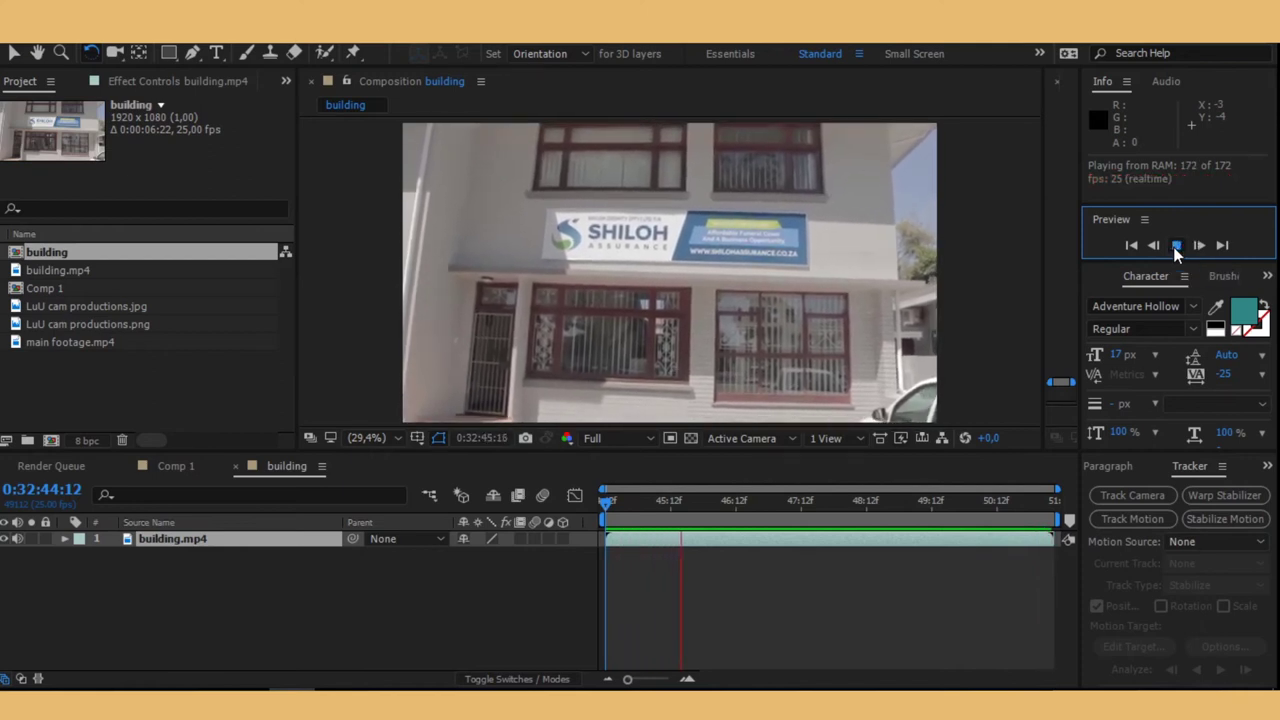
pyautogui.click(1177, 248)
pyautogui.click(592, 533)
pyautogui.press('Home')
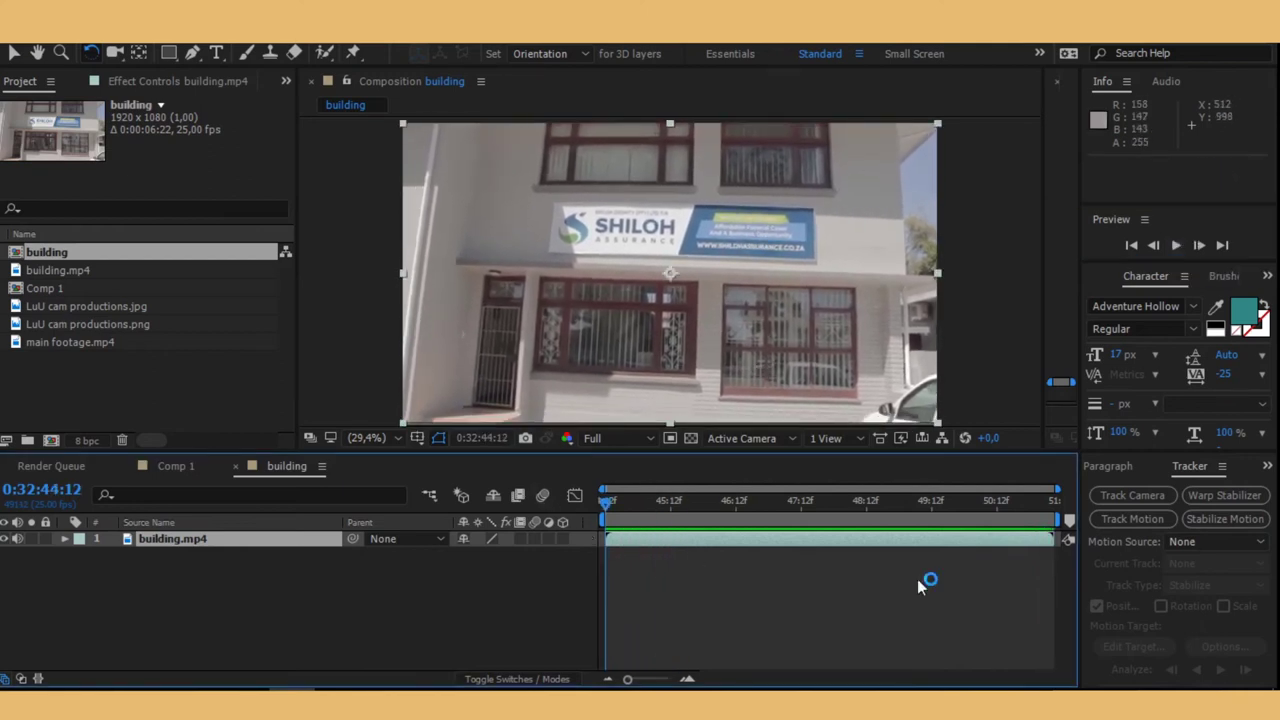
pyautogui.click(1126, 515)
# Solve building.mp4 with Track Camera (1.65-pixel error) and scrub to inspect the facade track points.
pyautogui.click(1129, 496)
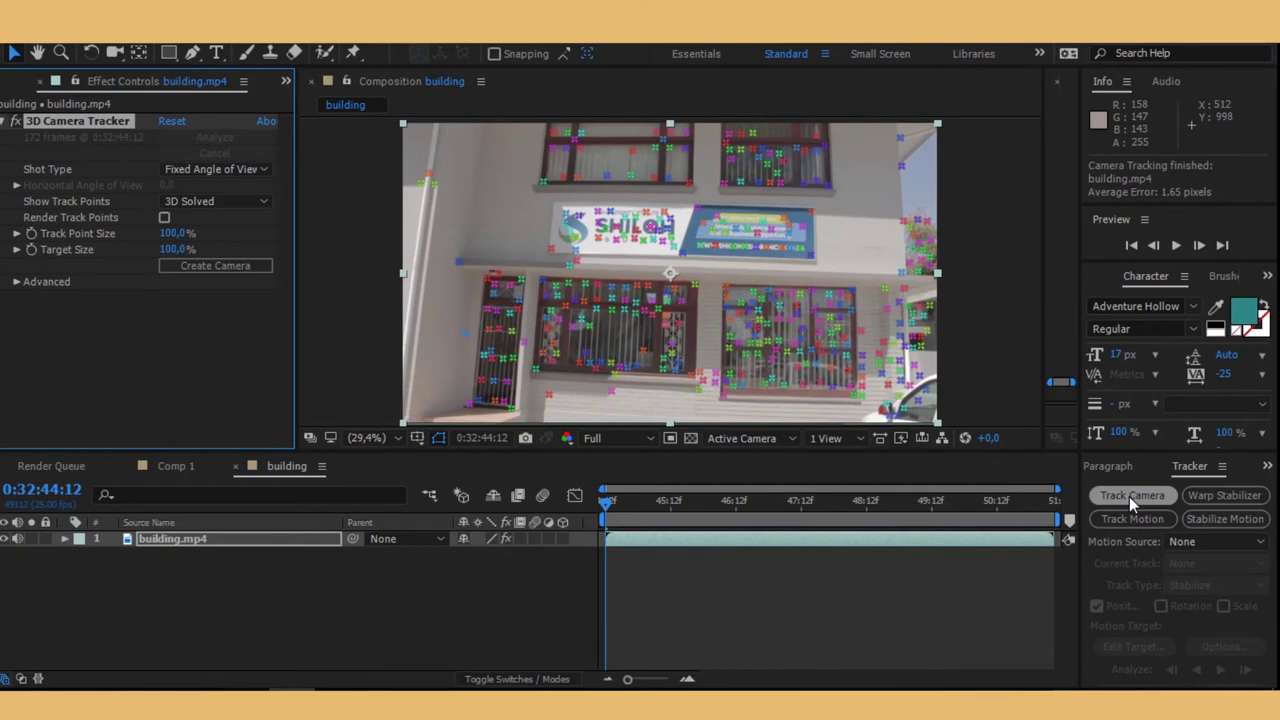
pyautogui.click(729, 505)
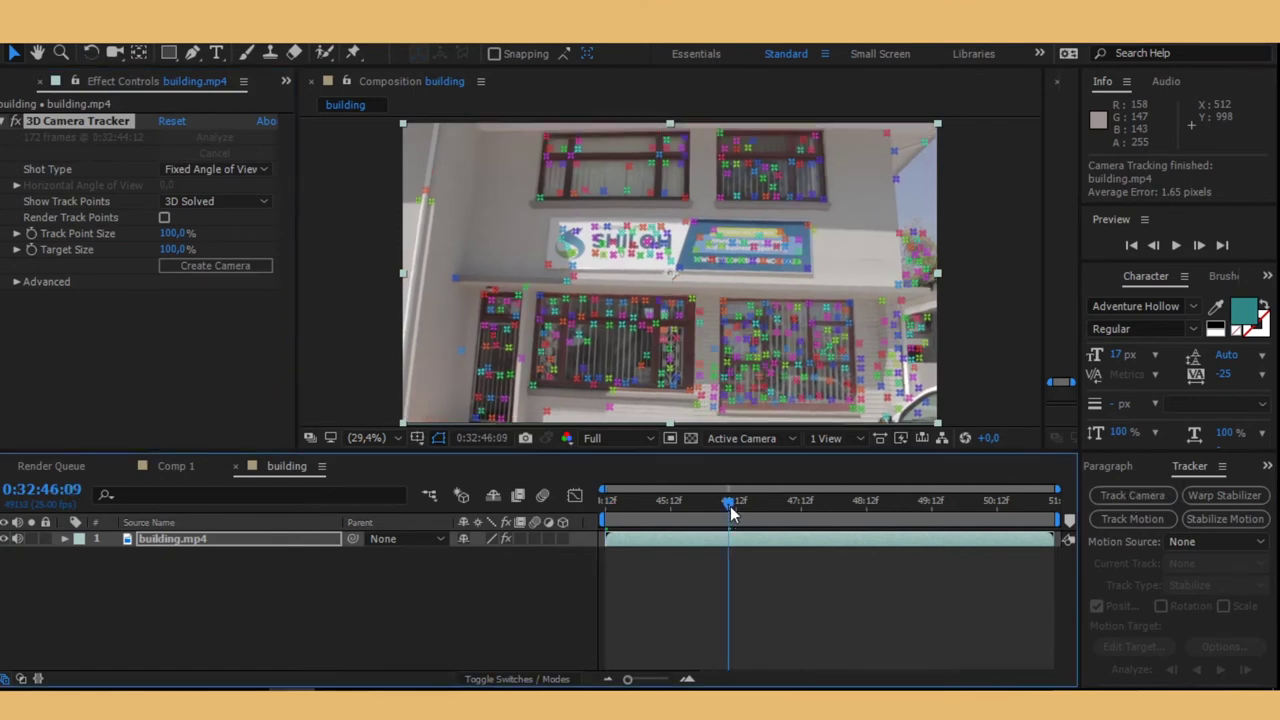
pyautogui.moveTo(706, 508)
pyautogui.mouseDown()
pyautogui.moveTo(650, 508)
pyautogui.moveTo(899, 515)
pyautogui.moveTo(605, 508)
pyautogui.moveTo(617, 510)
pyautogui.mouseUp()
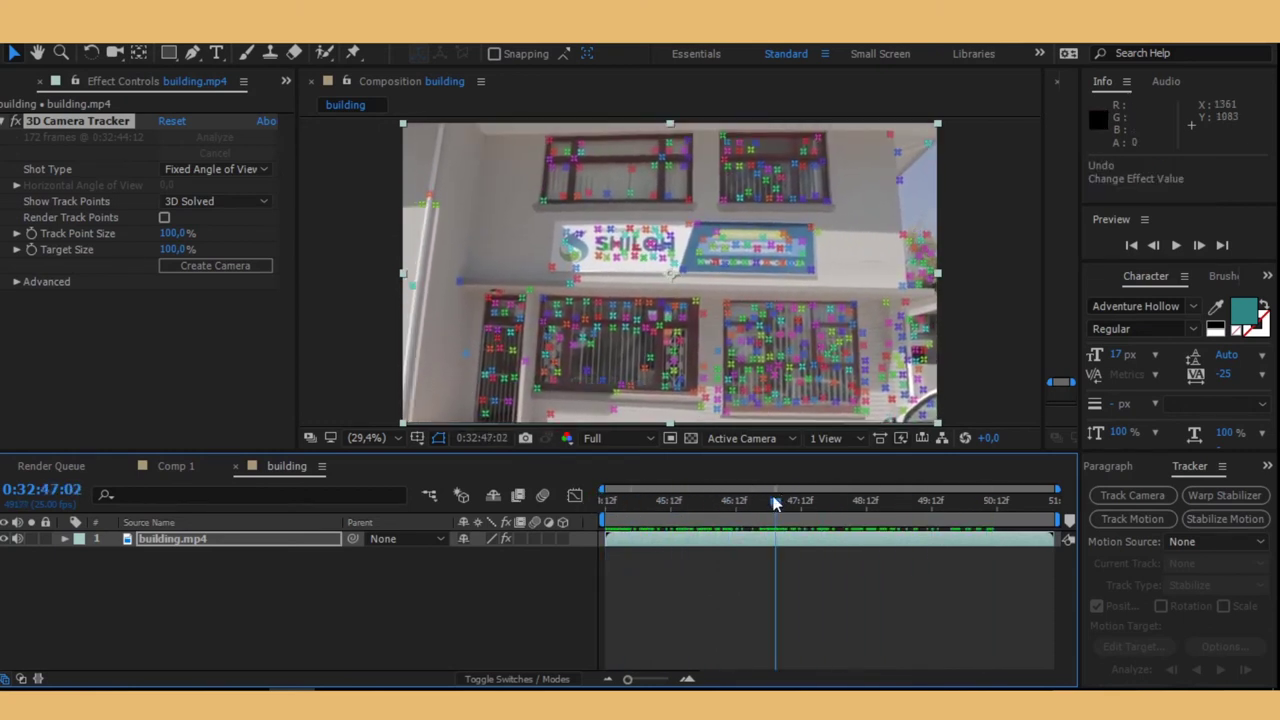
pyautogui.moveTo(617, 510); pyautogui.dragTo(815, 505)
pyautogui.moveTo(748, 527)
pyautogui.mouseDown()
pyautogui.moveTo(803, 503)
pyautogui.moveTo(571, 495)
pyautogui.mouseUp()
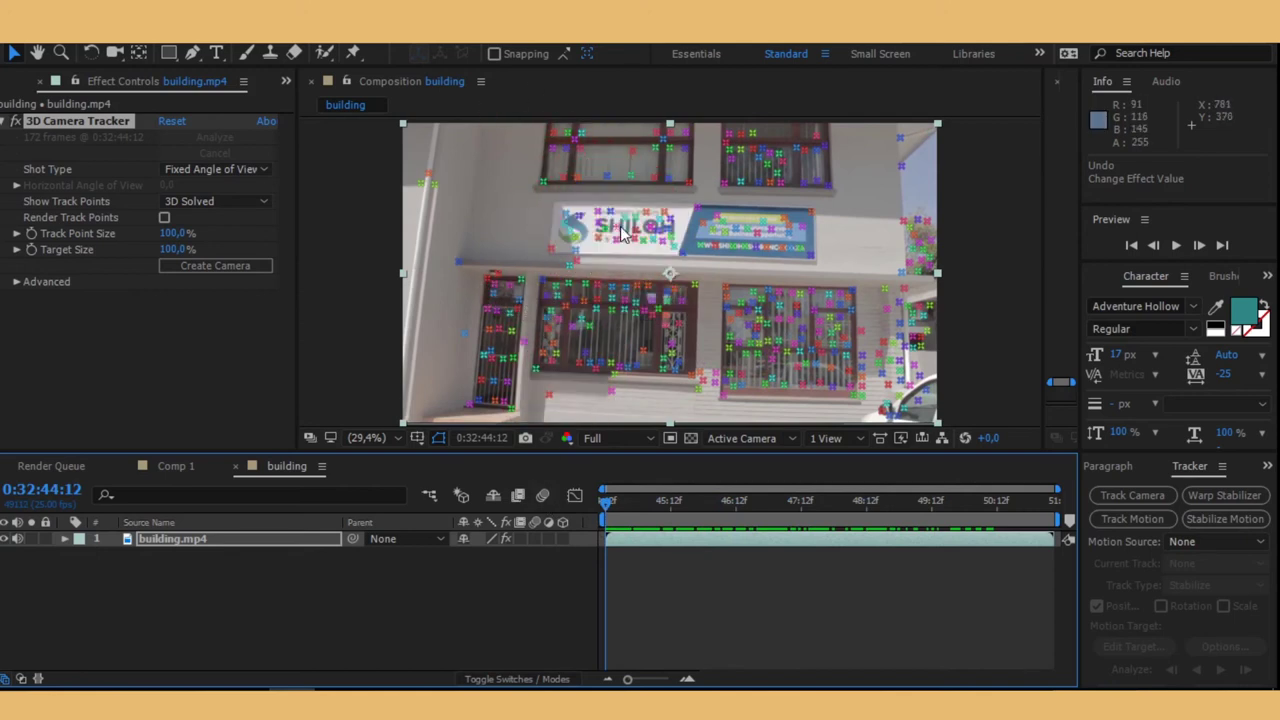
# Create a solid and camera on the wall point beside the sign, then scrub to confirm it sticks.
pyautogui.rightClick(623, 230)
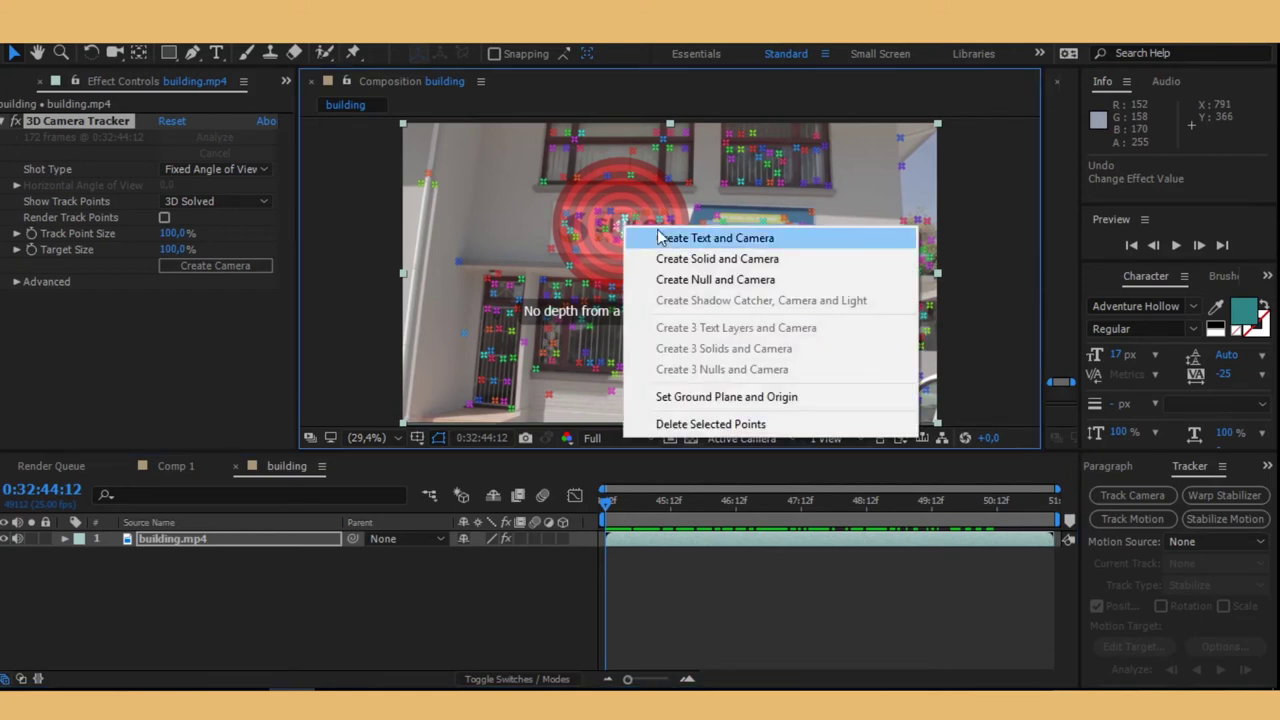
pyautogui.click(700, 260)
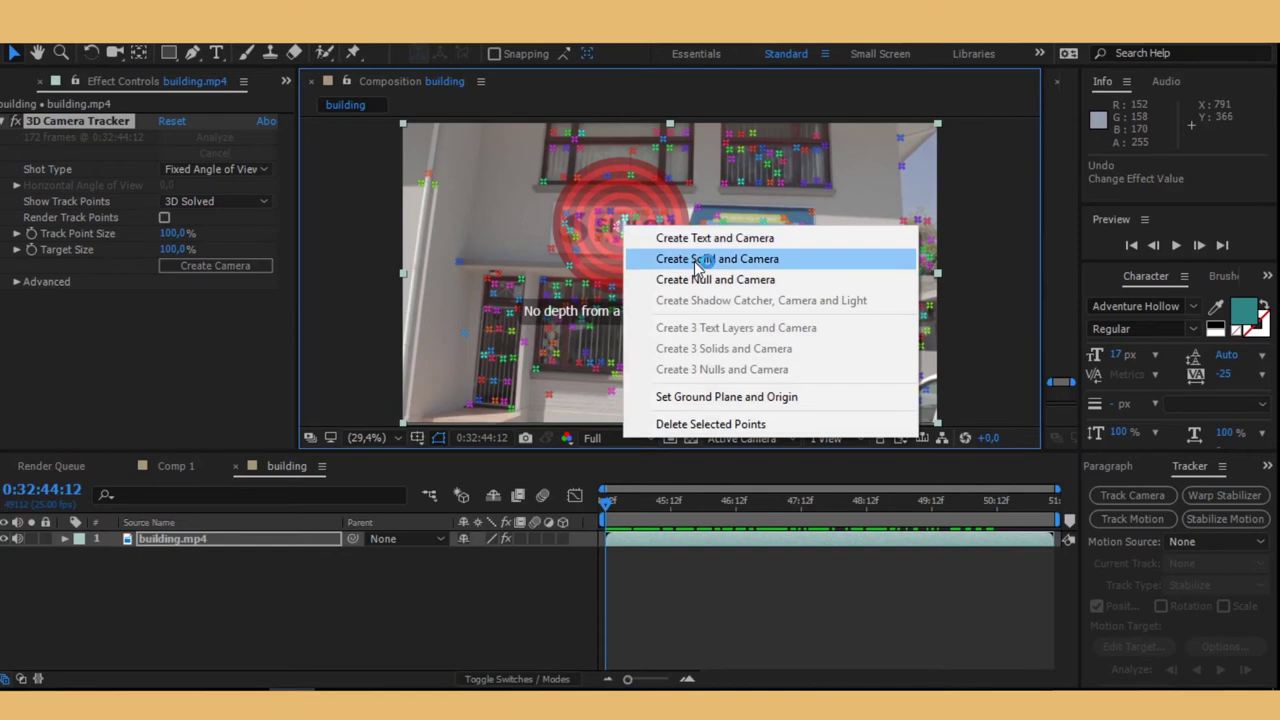
pyautogui.click(697, 260)
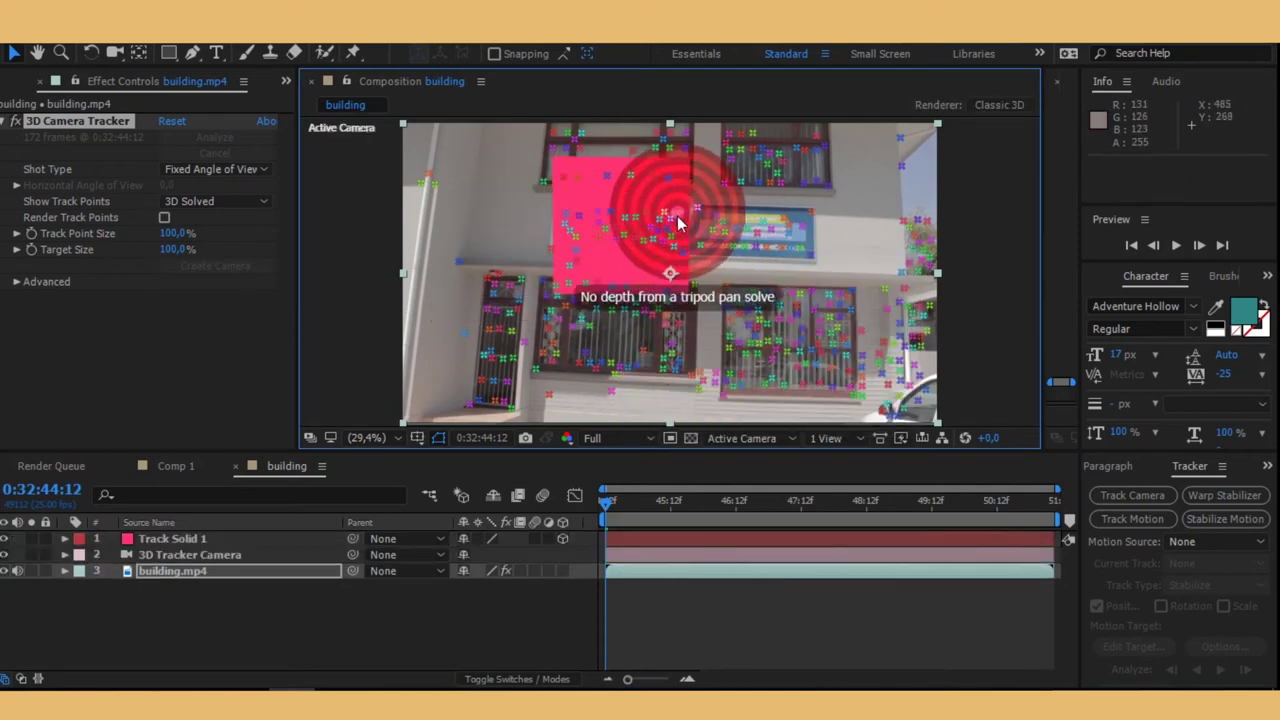
pyautogui.click(609, 232)
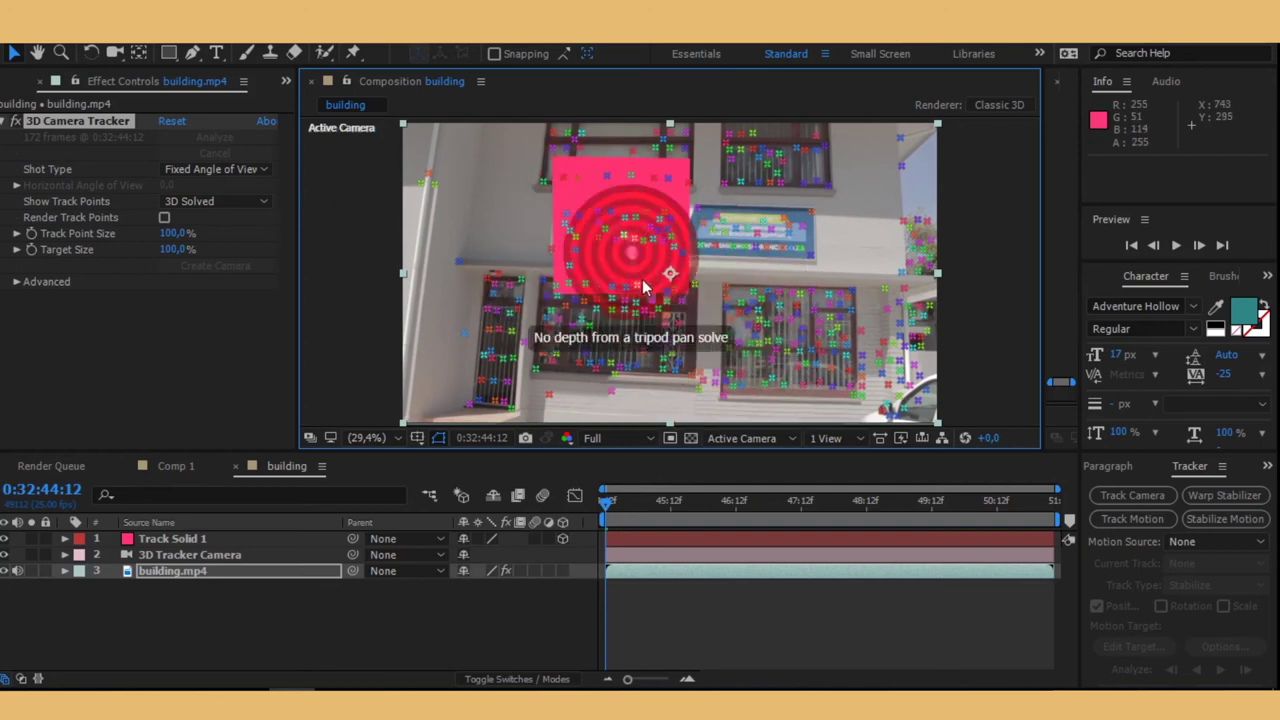
pyautogui.moveTo(608, 499); pyautogui.dragTo(901, 533)
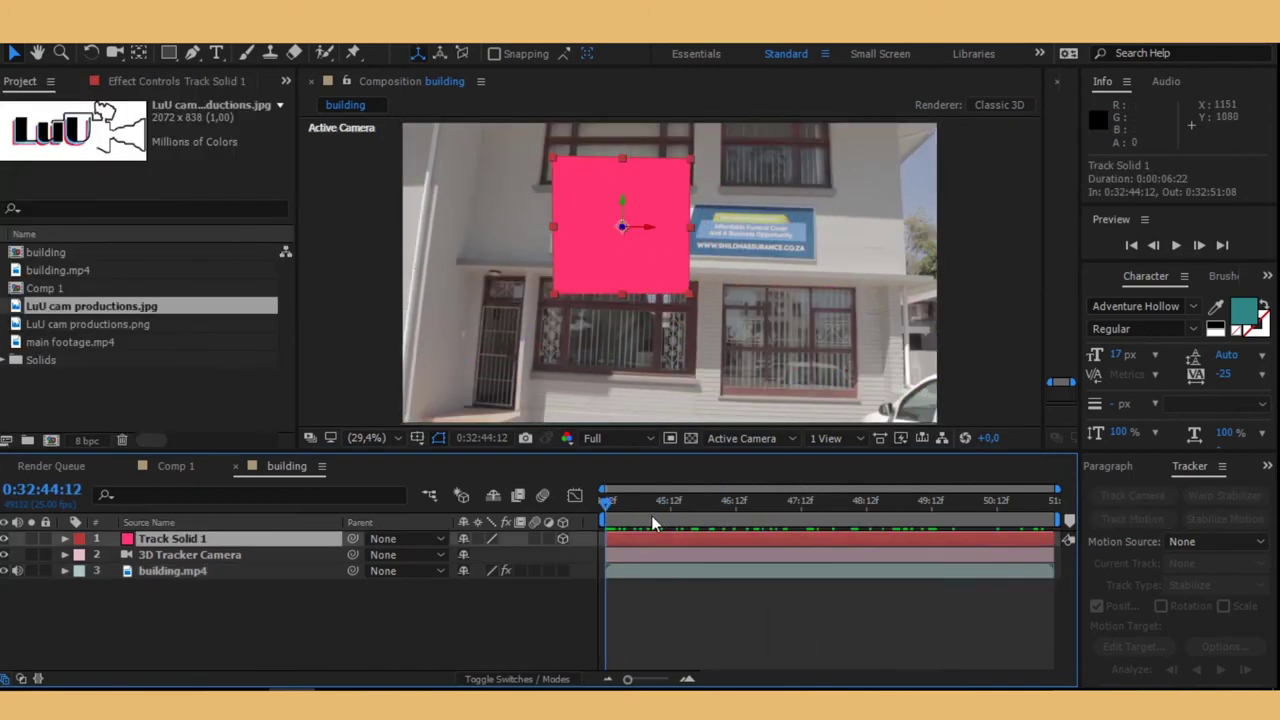
# Alt-drag LuU cam productions.png from the Project panel onto Track Solid 1 to swap in the logo.
pyautogui.moveTo(678, 508); pyautogui.dragTo(614, 510)
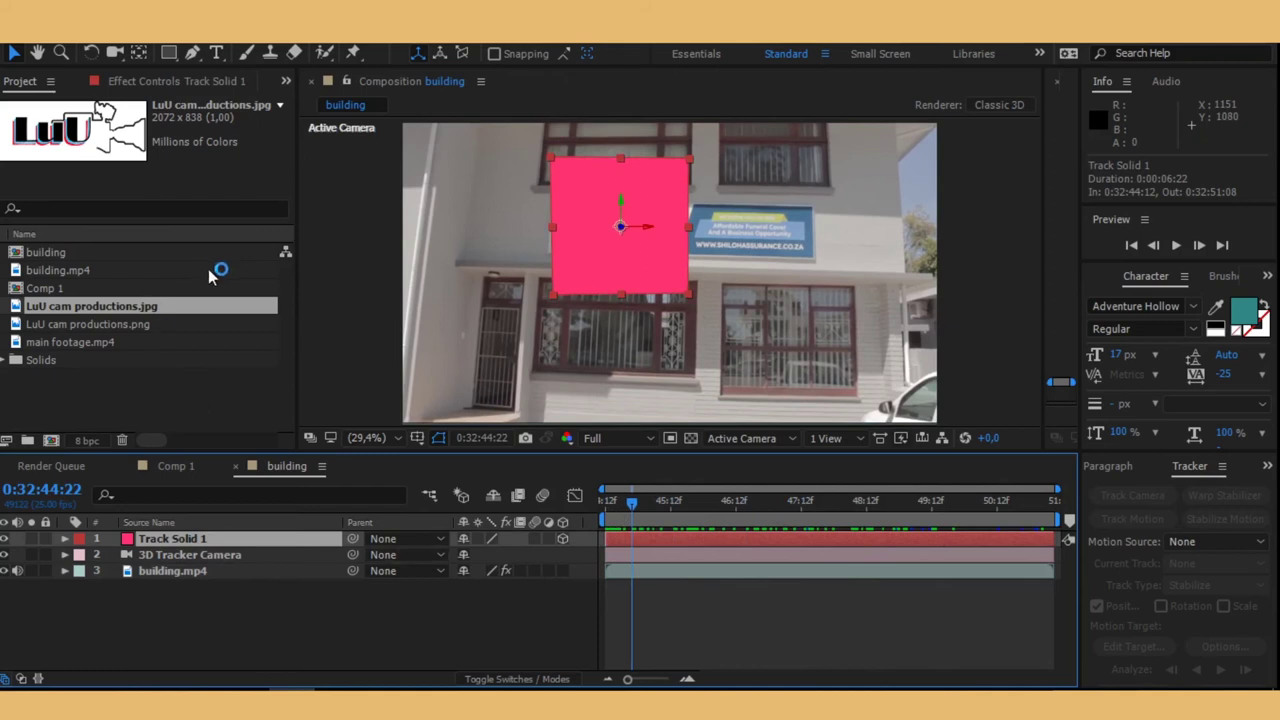
pyautogui.click(93, 326)
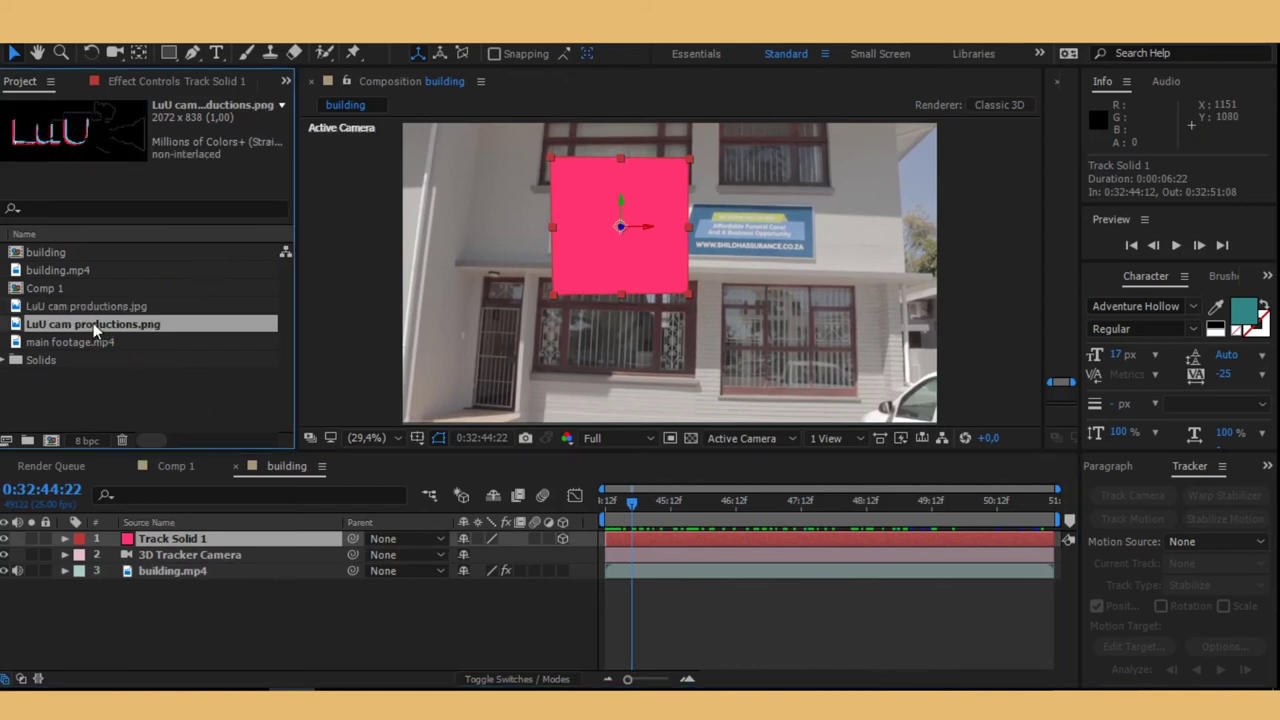
pyautogui.moveTo(93, 323); pyautogui.dragTo(193, 537)
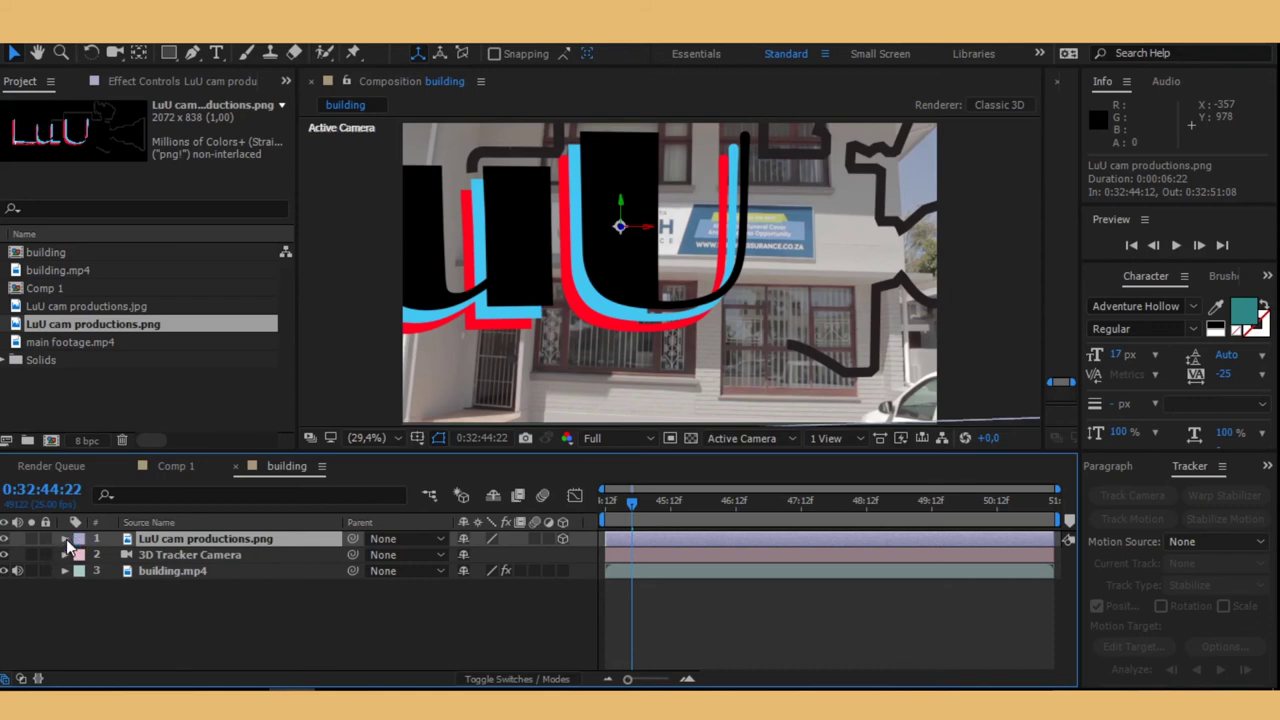
# Reveal the LuU logo layer's Transform properties and scale the logo down from full size.
pyautogui.click(65, 539)
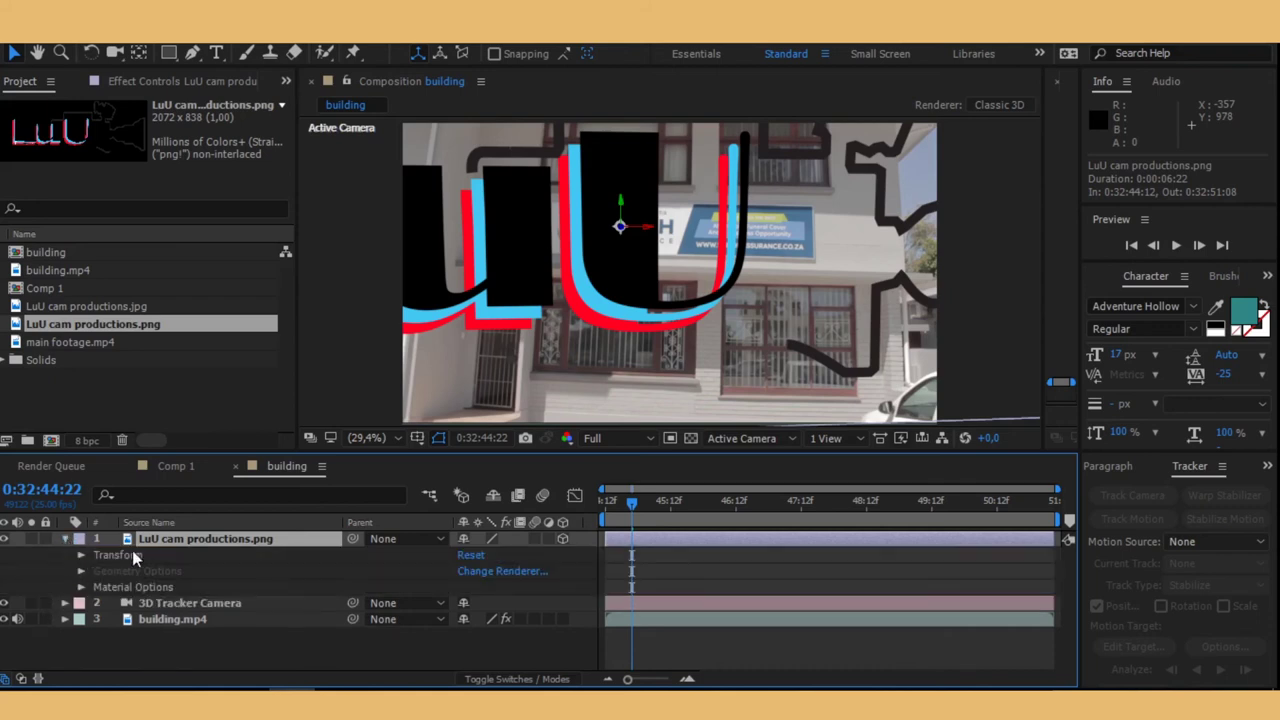
pyautogui.click(82, 555)
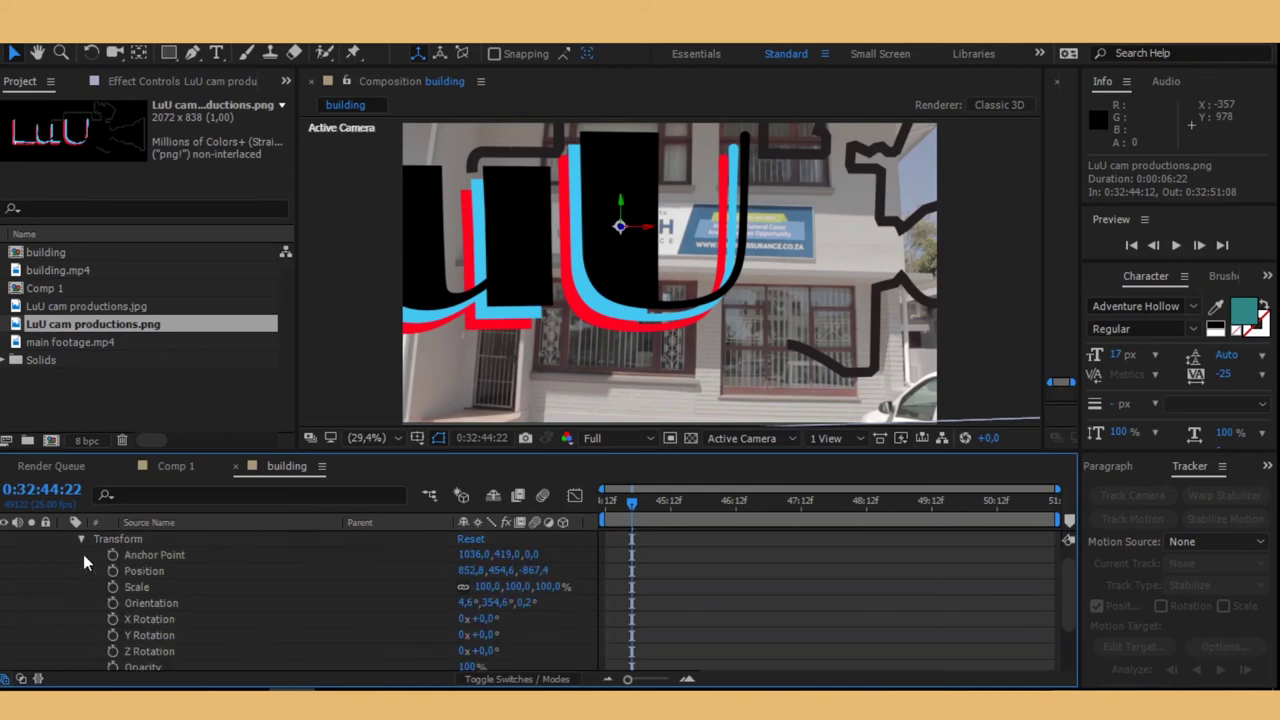
pyautogui.moveTo(490, 587); pyautogui.dragTo(414, 590)
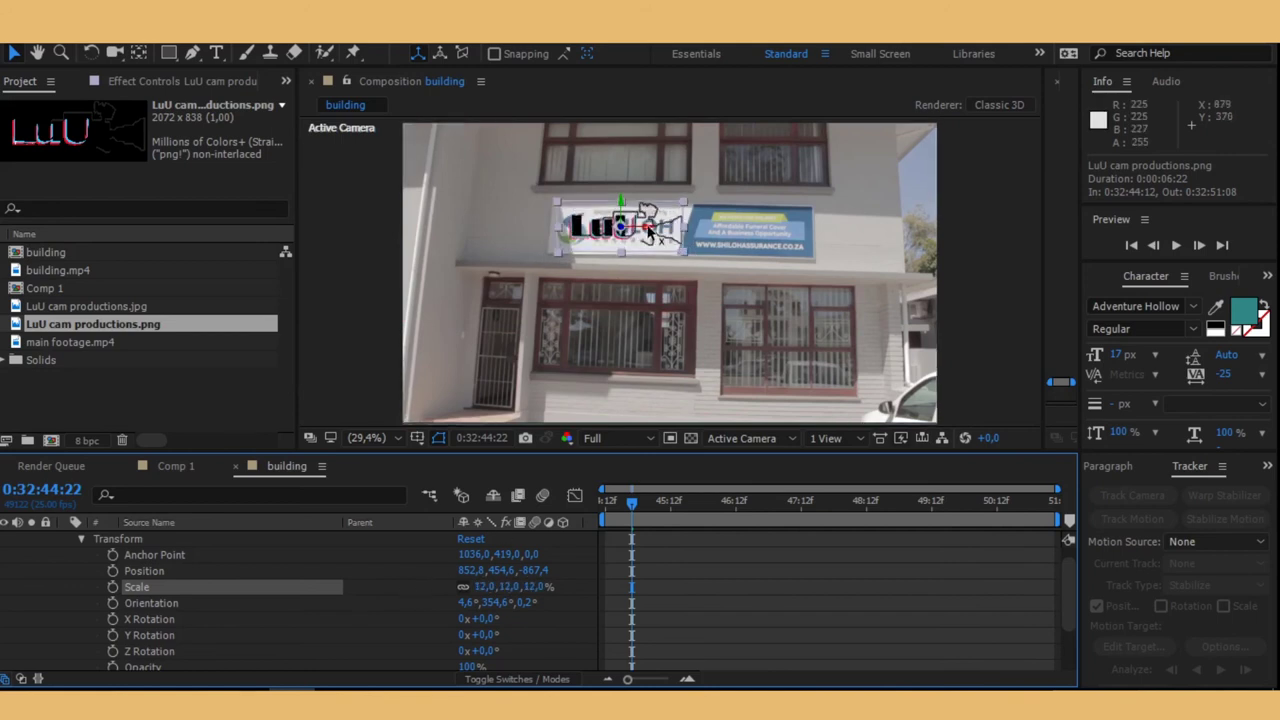
# Position the logo on the wall left of the SHILOH sign, refining its scale to 7%.
pyautogui.moveTo(648, 228); pyautogui.dragTo(483, 229)
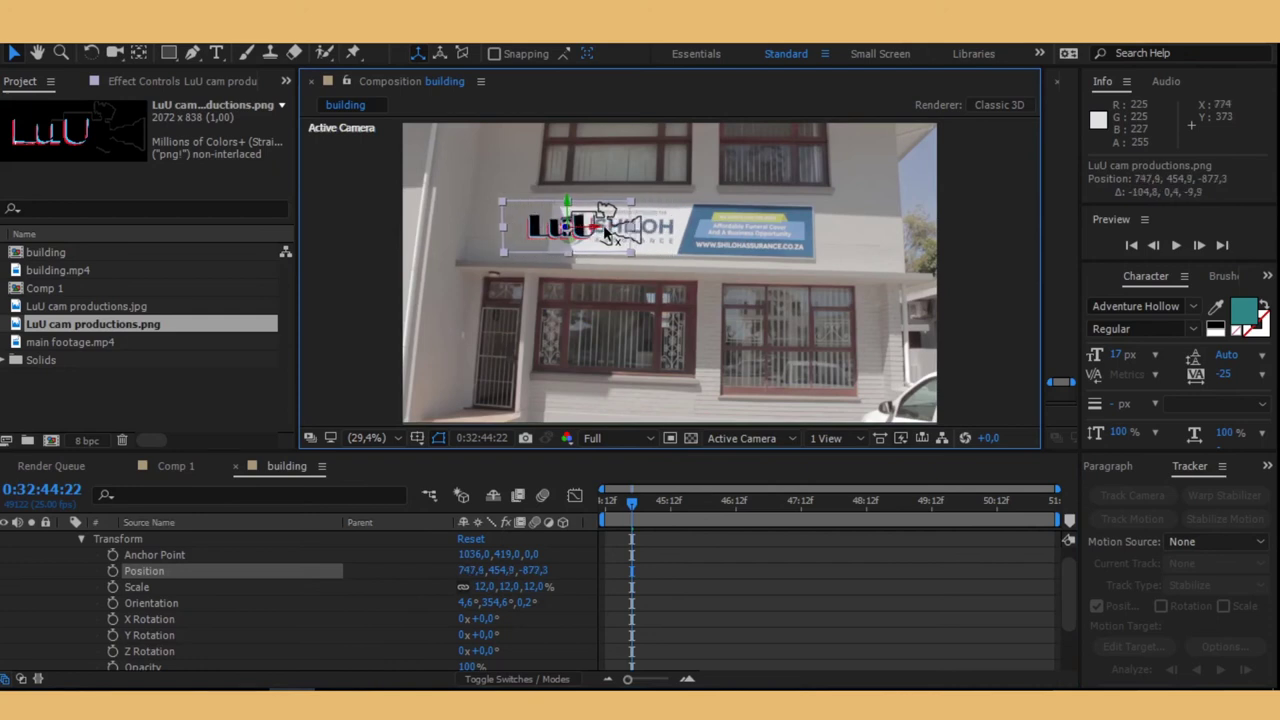
pyautogui.moveTo(563, 235); pyautogui.dragTo(590, 237)
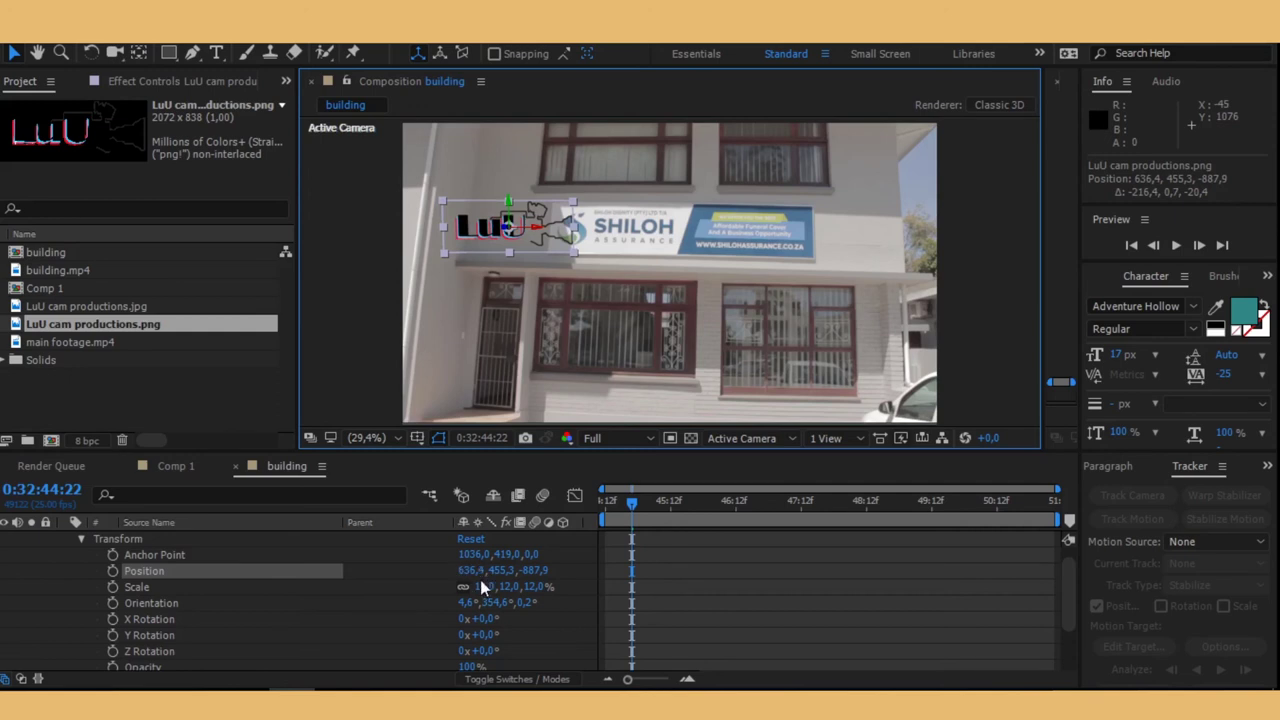
pyautogui.moveTo(487, 588); pyautogui.dragTo(482, 588)
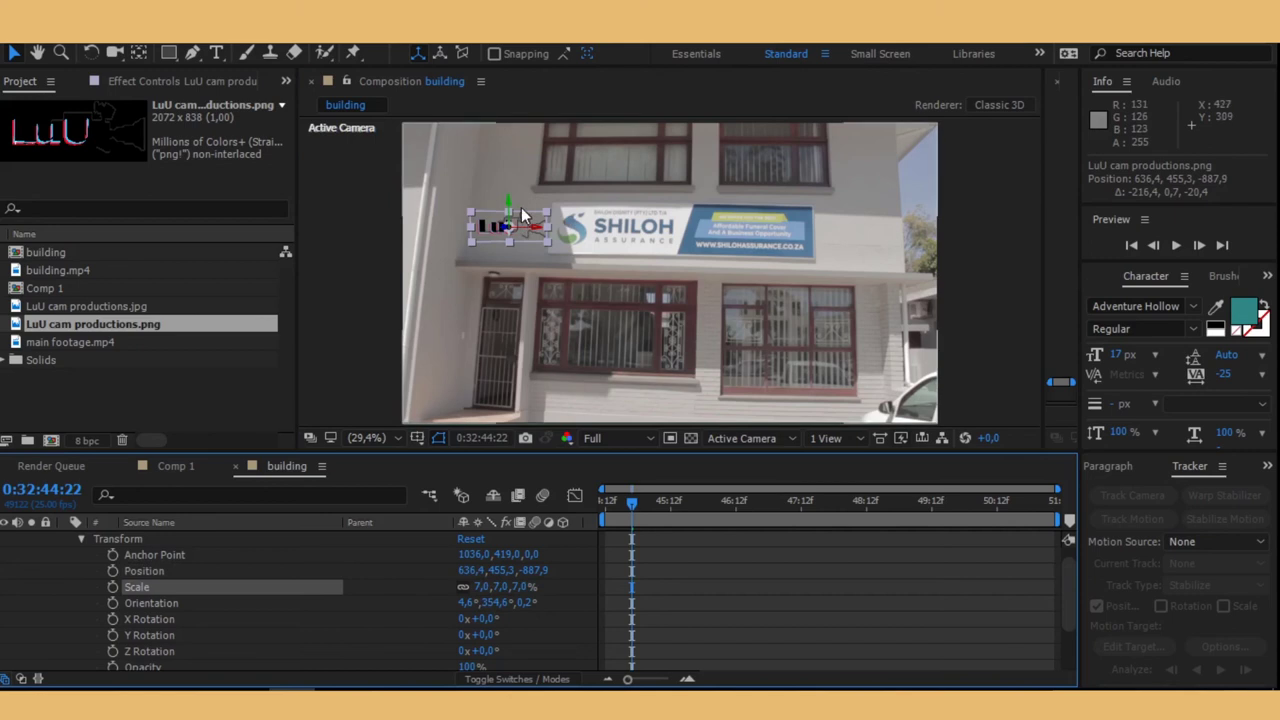
pyautogui.moveTo(507, 207); pyautogui.dragTo(508, 270)
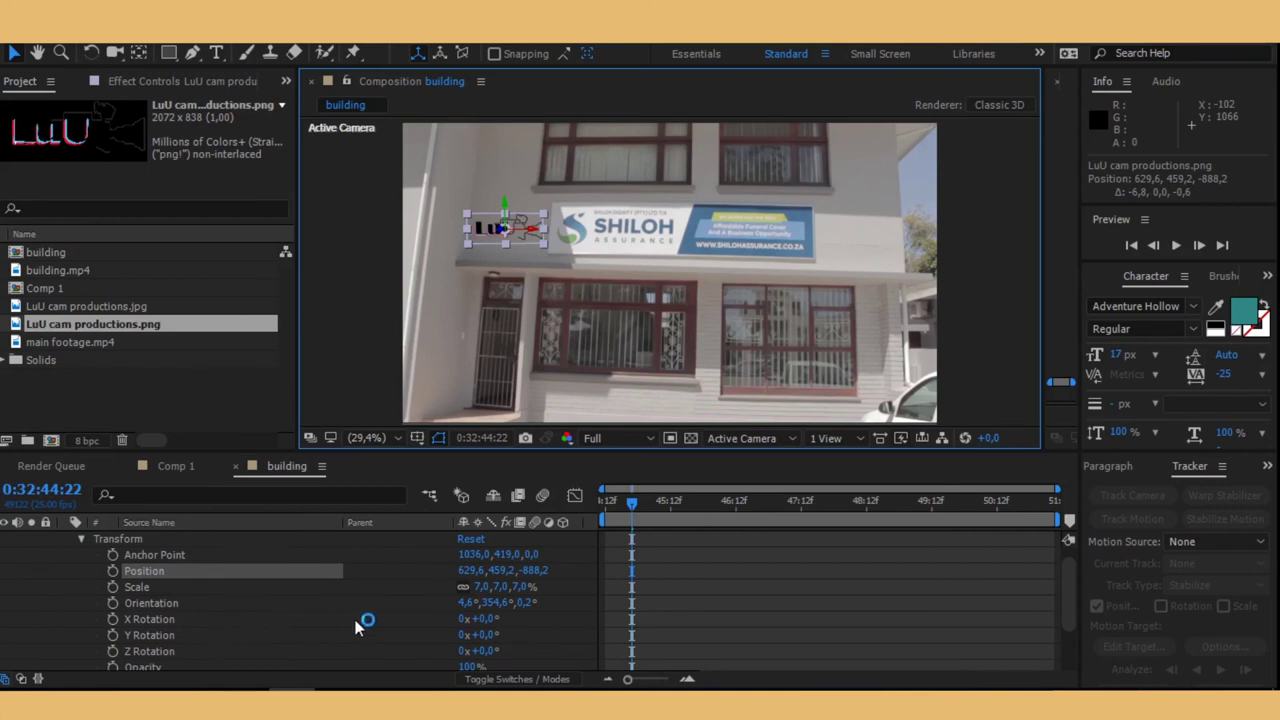
# Give the LuU logo X Rotation -9°, Y Rotation -4° and Z Rotation +1°, then collapse the layer.
pyautogui.click(481, 619)
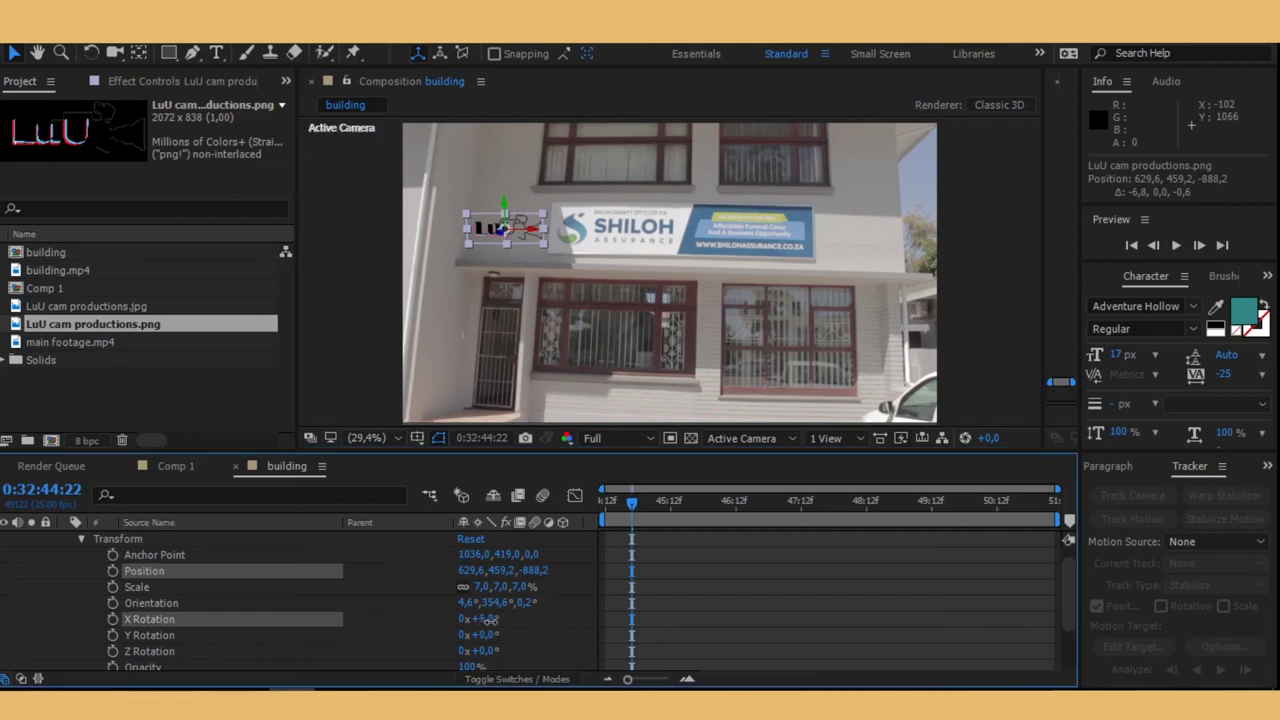
pyautogui.moveTo(493, 620); pyautogui.dragTo(480, 620)
pyautogui.moveTo(471, 620); pyautogui.dragTo(478, 622)
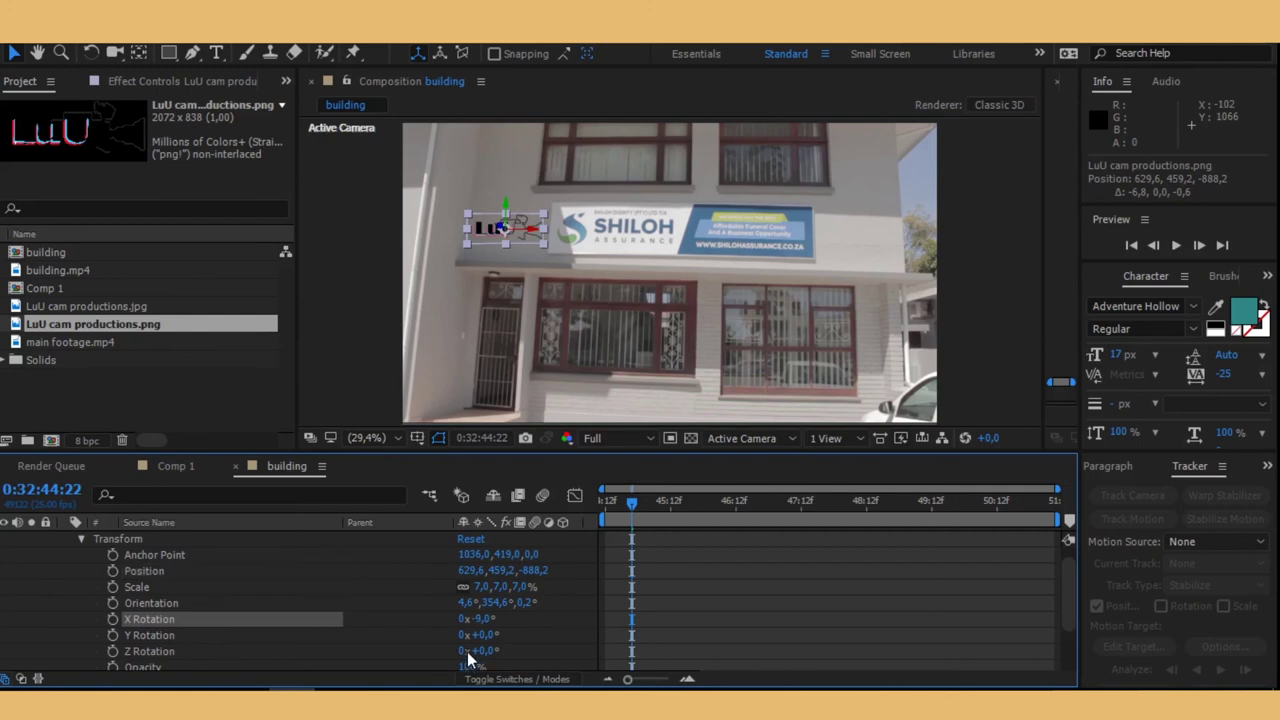
pyautogui.moveTo(480, 635)
pyautogui.mouseDown()
pyautogui.moveTo(492, 635)
pyautogui.moveTo(478, 634)
pyautogui.mouseUp()
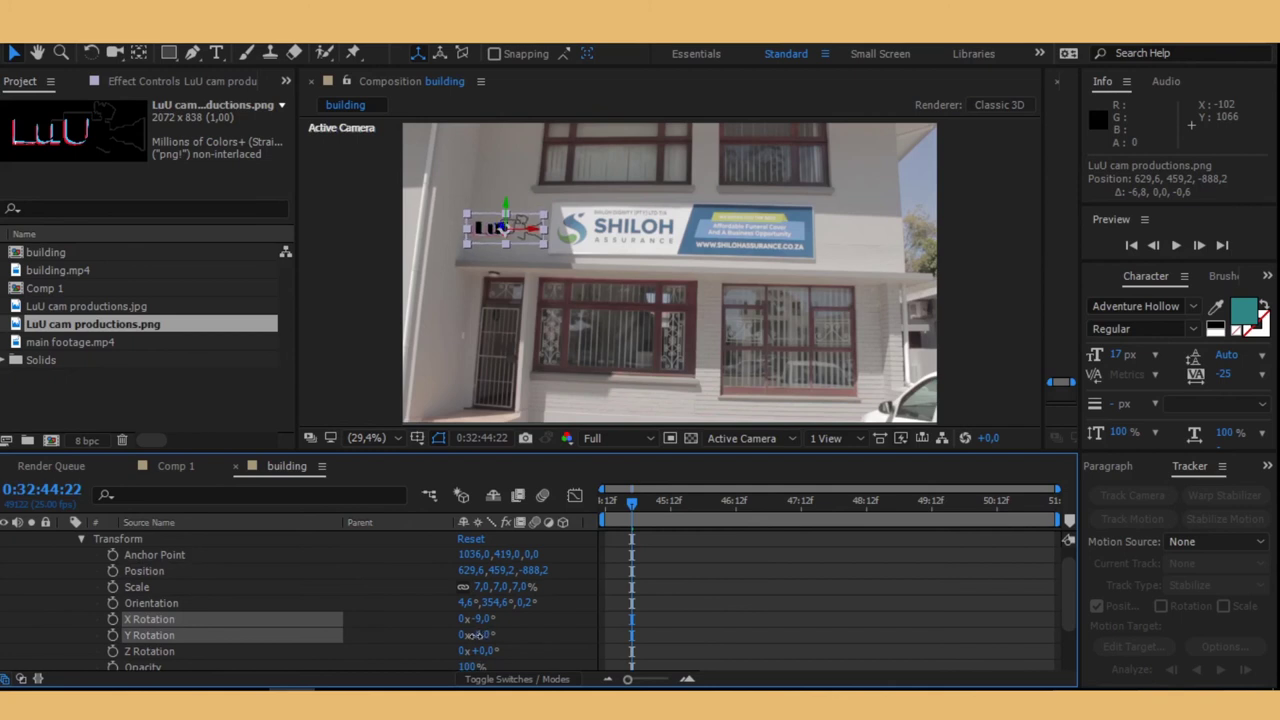
pyautogui.click(477, 635)
pyautogui.moveTo(477, 635); pyautogui.dragTo(473, 635)
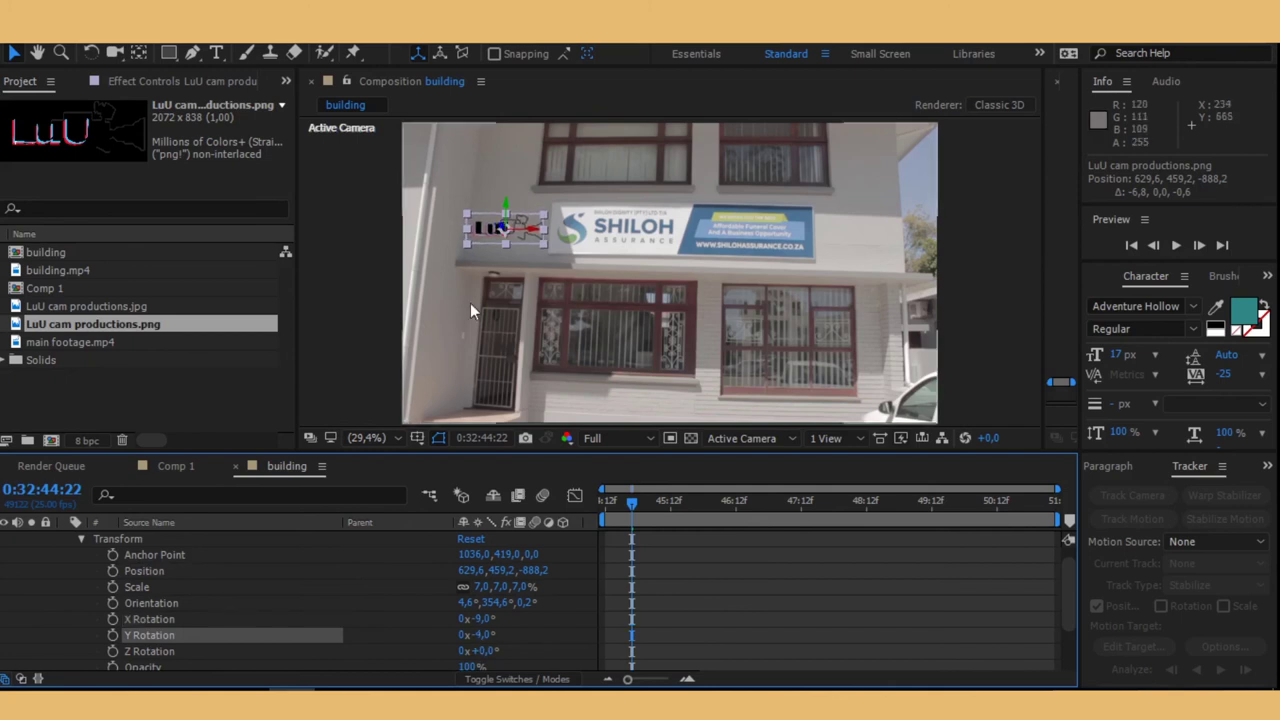
pyautogui.keyDown('shift'); pyautogui.click(485, 651); pyautogui.keyUp('shift')
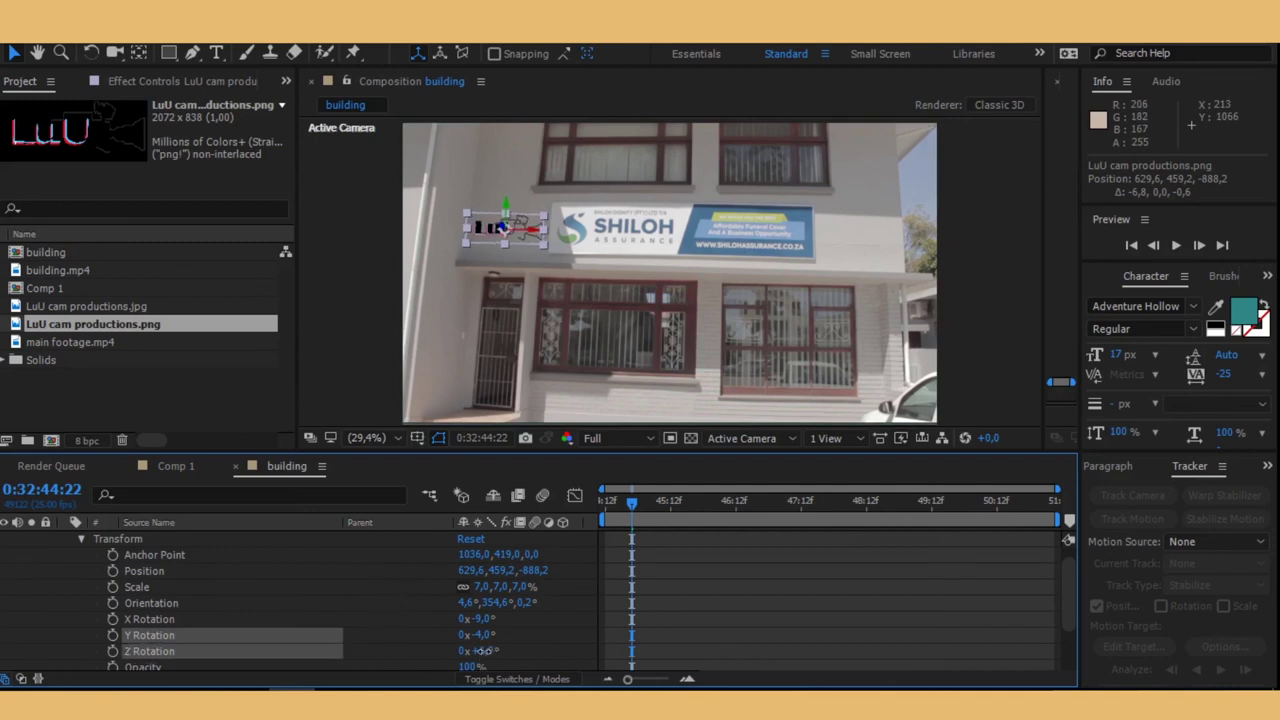
pyautogui.moveTo(485, 651); pyautogui.dragTo(489, 651)
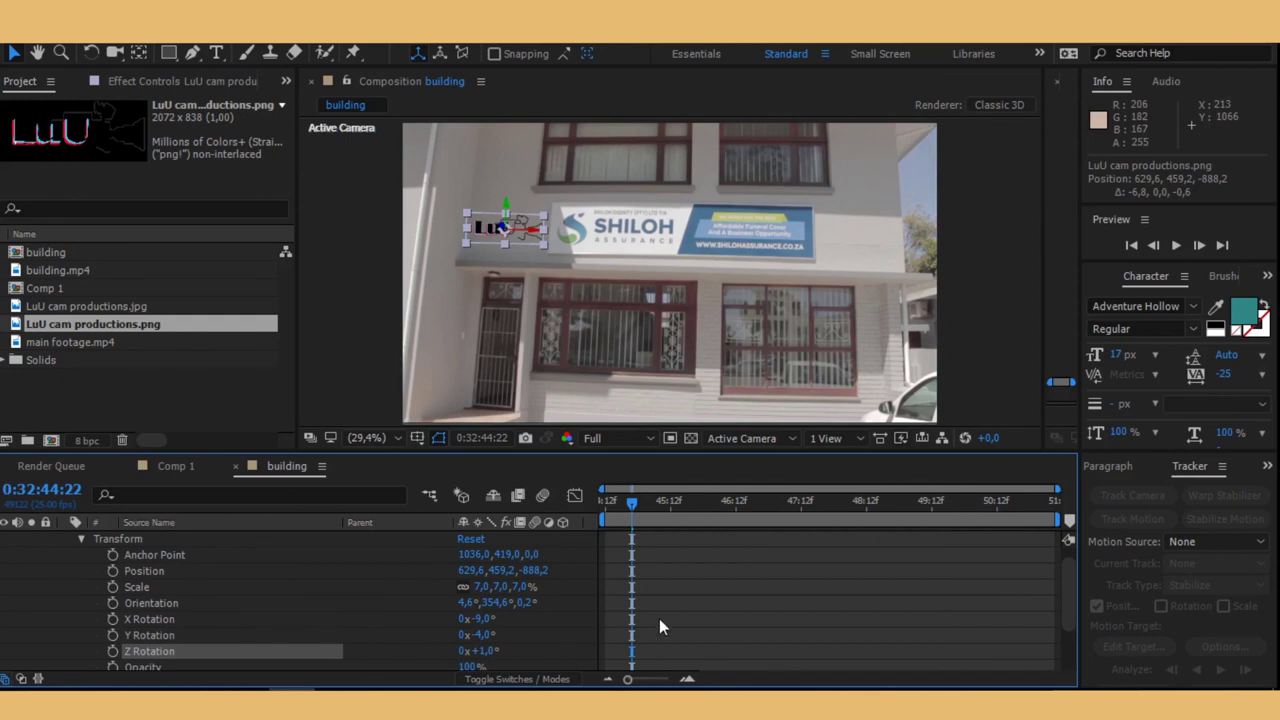
pyautogui.click(81, 538)
pyautogui.click(64, 538)
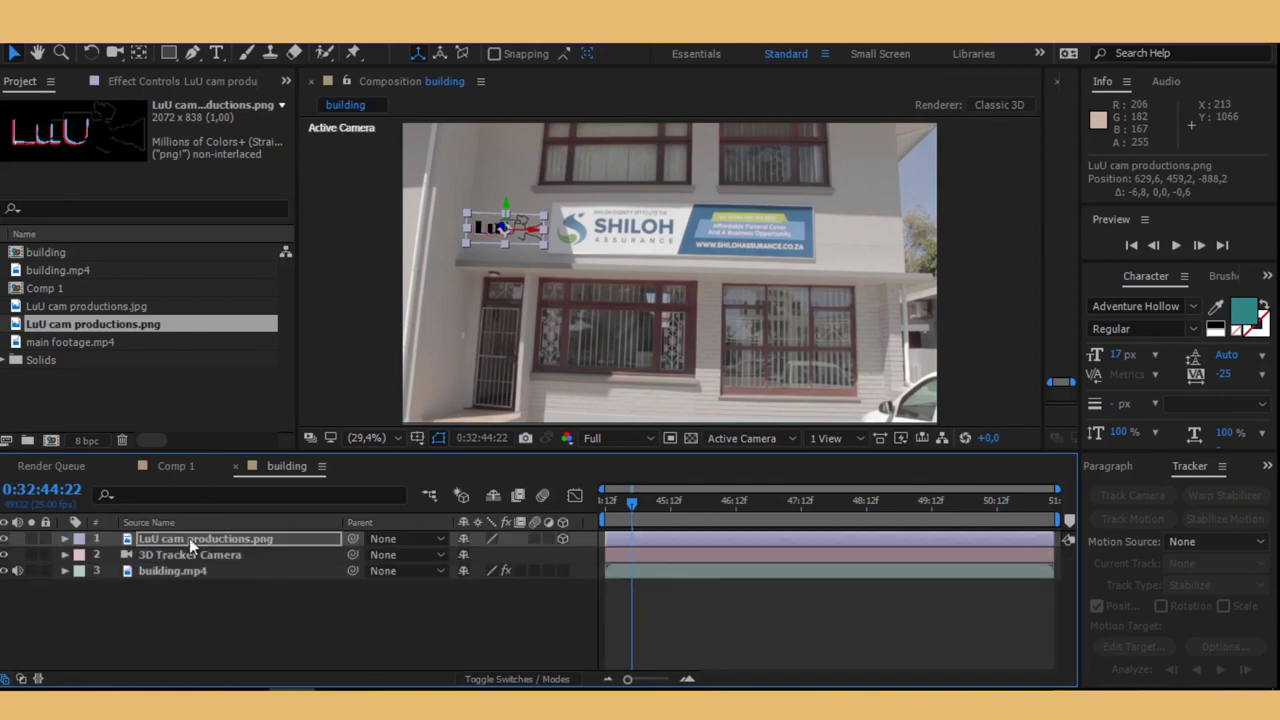
pyautogui.click(710, 571)
pyautogui.moveTo(632, 508)
pyautogui.mouseDown()
pyautogui.moveTo(858, 535)
pyautogui.moveTo(853, 550)
pyautogui.mouseUp()
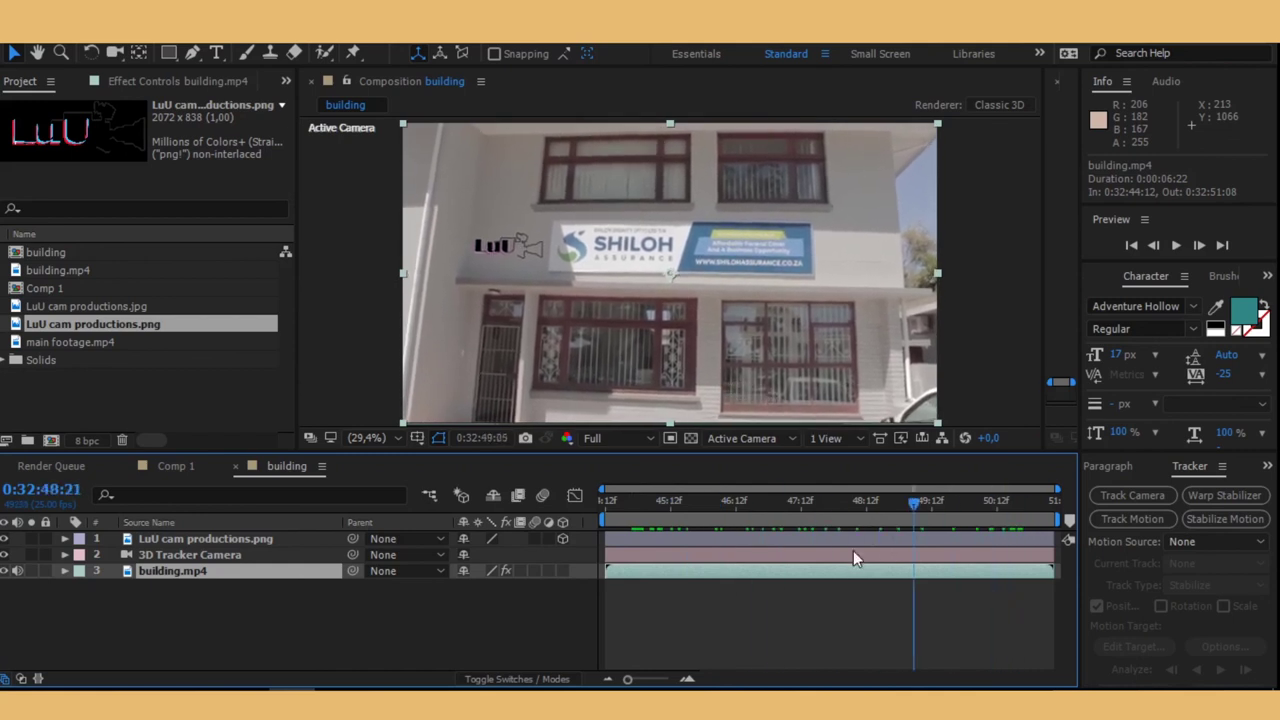
pyautogui.click(1177, 247)
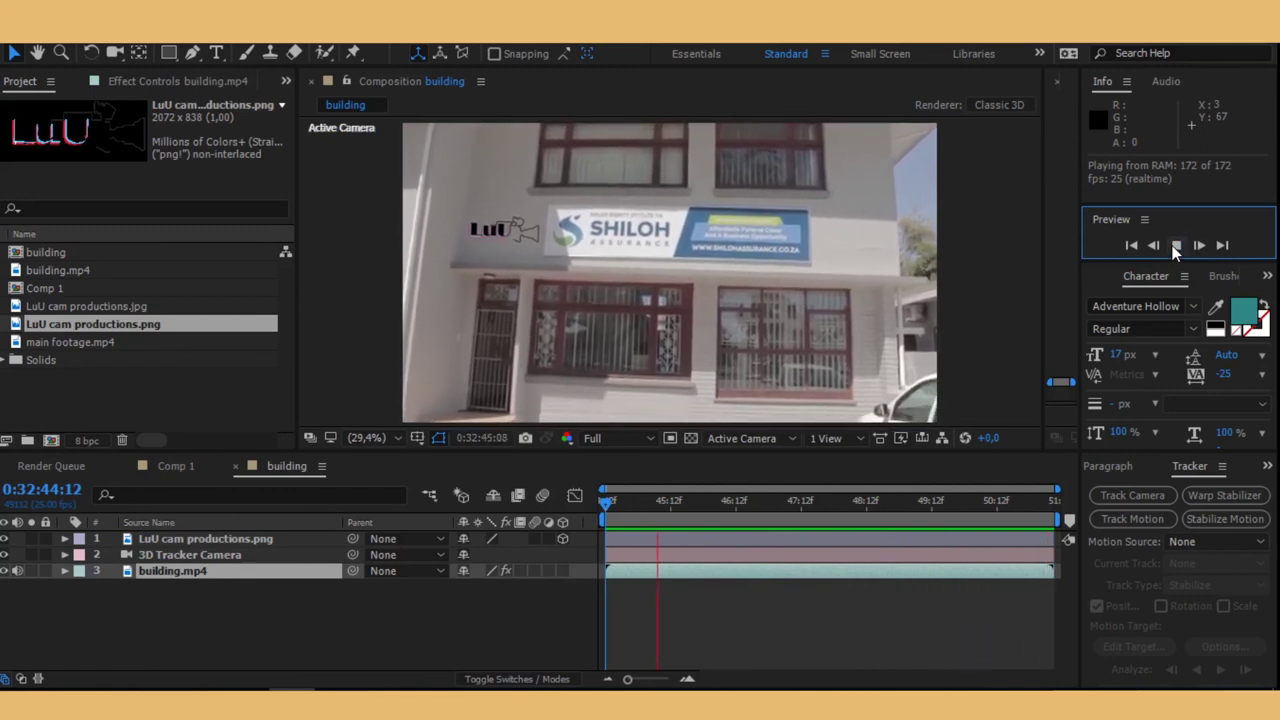
pyautogui.click(1176, 246)
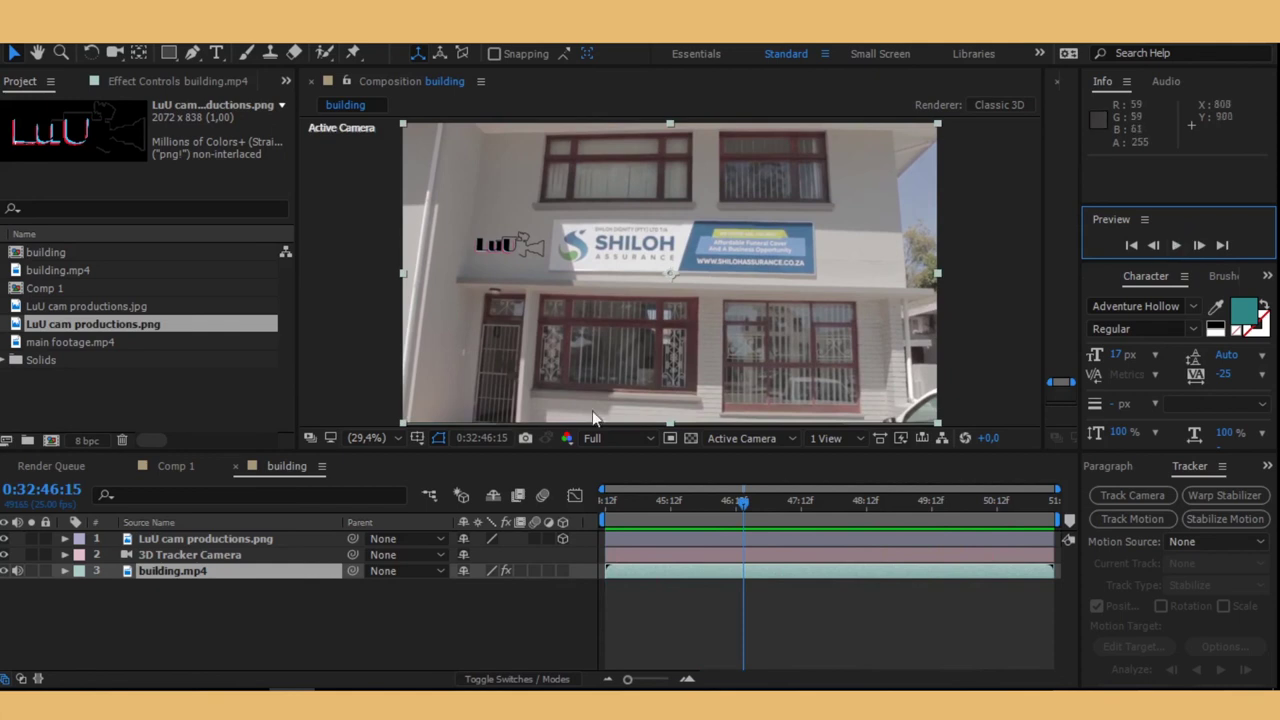
pyautogui.click(685, 551)
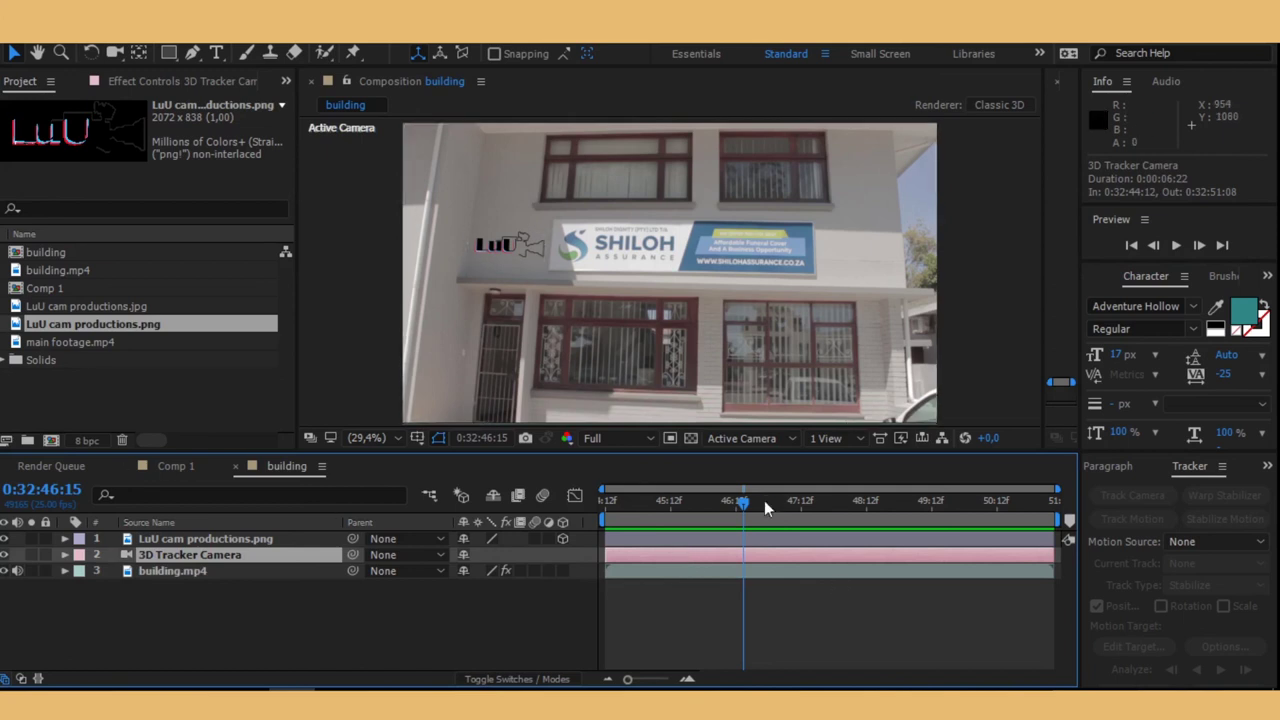
pyautogui.click(174, 466)
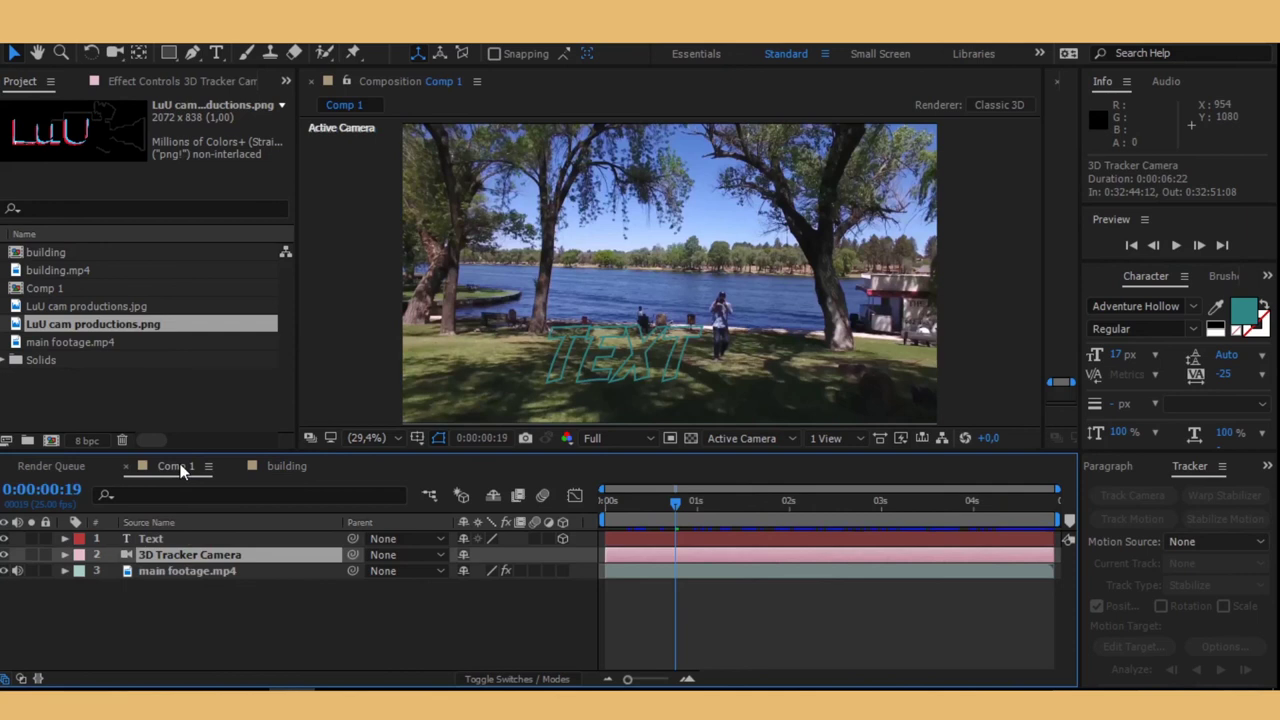
pyautogui.click(276, 466)
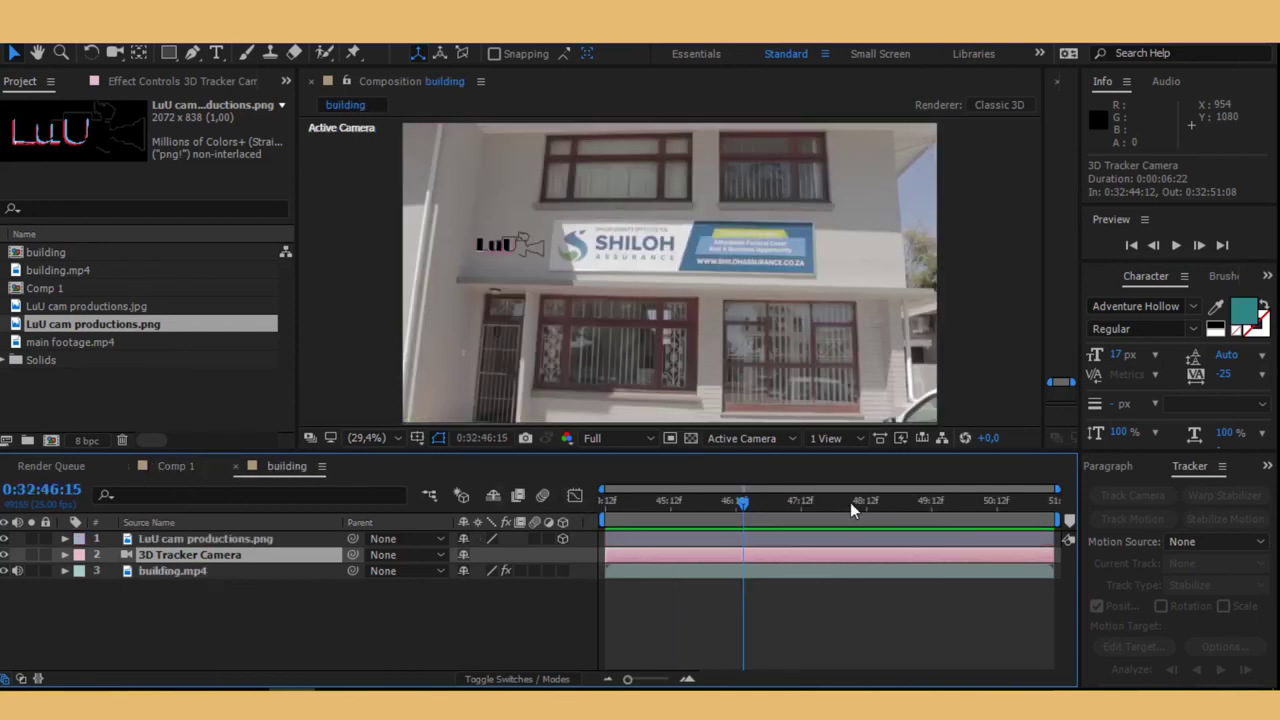
pyautogui.moveTo(745, 503)
pyautogui.mouseDown()
pyautogui.moveTo(921, 533)
pyautogui.moveTo(657, 531)
pyautogui.mouseUp()
pyautogui.moveTo(753, 547); pyautogui.dragTo(765, 550)
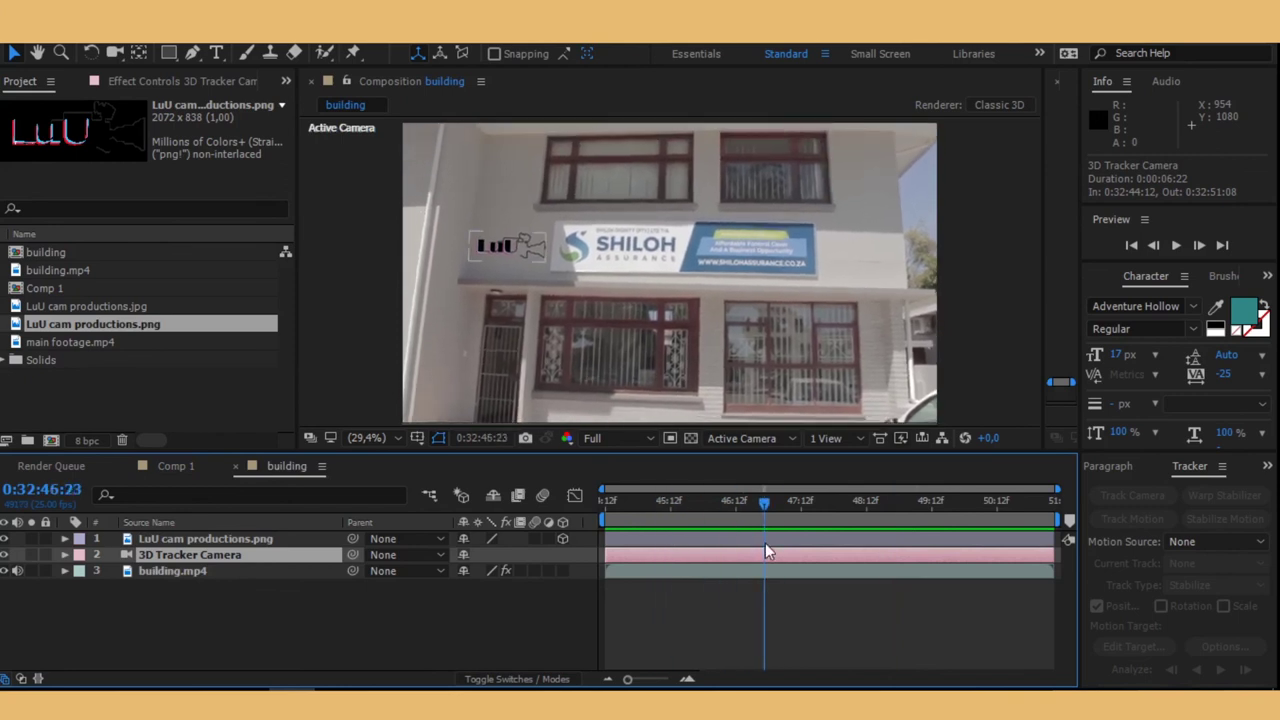
pyautogui.click(885, 501)
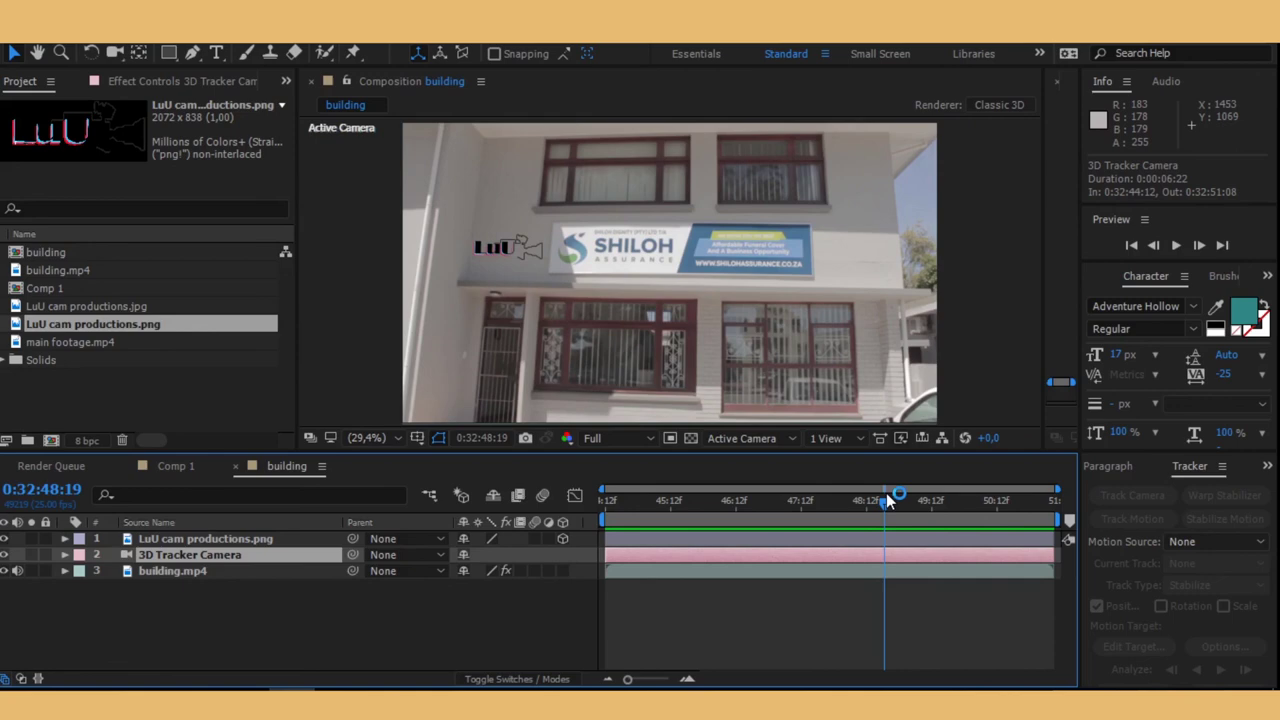